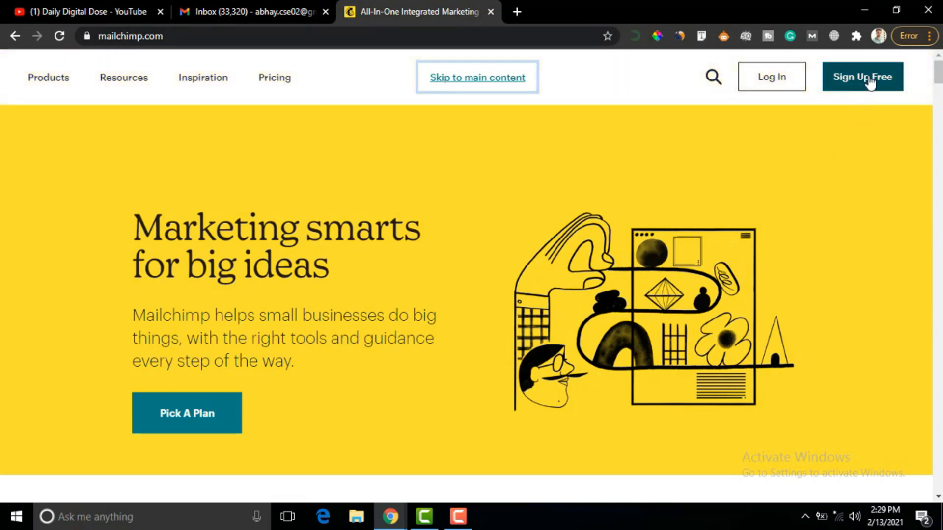
# - Submit a new Mailchimp signup with an email, username and password, then check the inbox
pyautogui.click(862, 84)
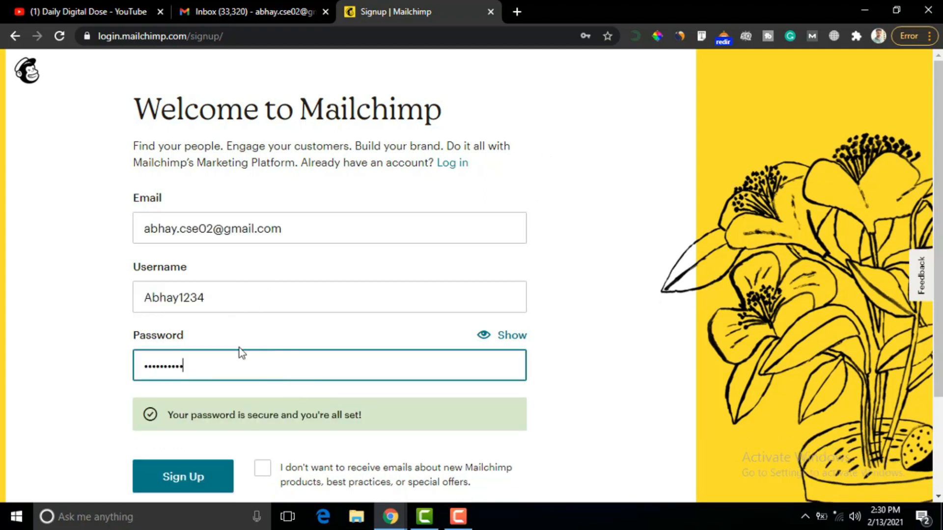
pyautogui.click(183, 476)
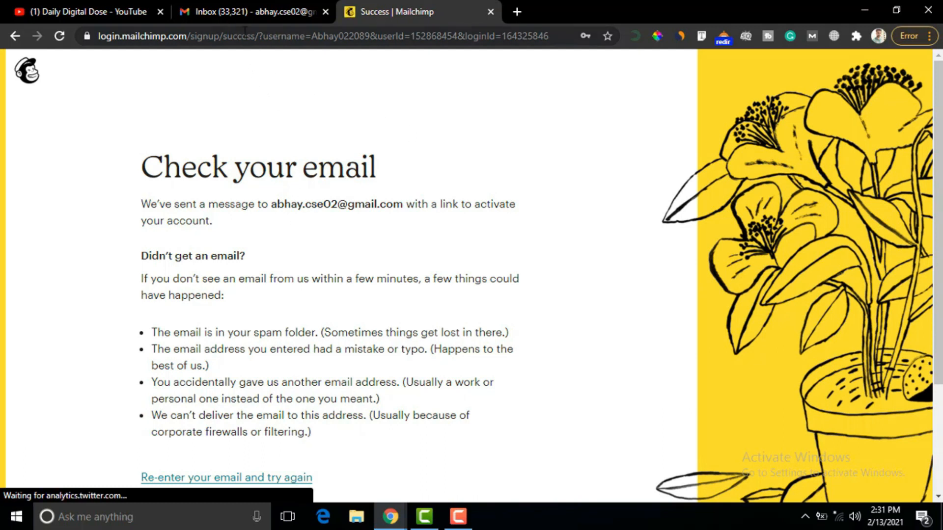
pyautogui.click(223, 11)
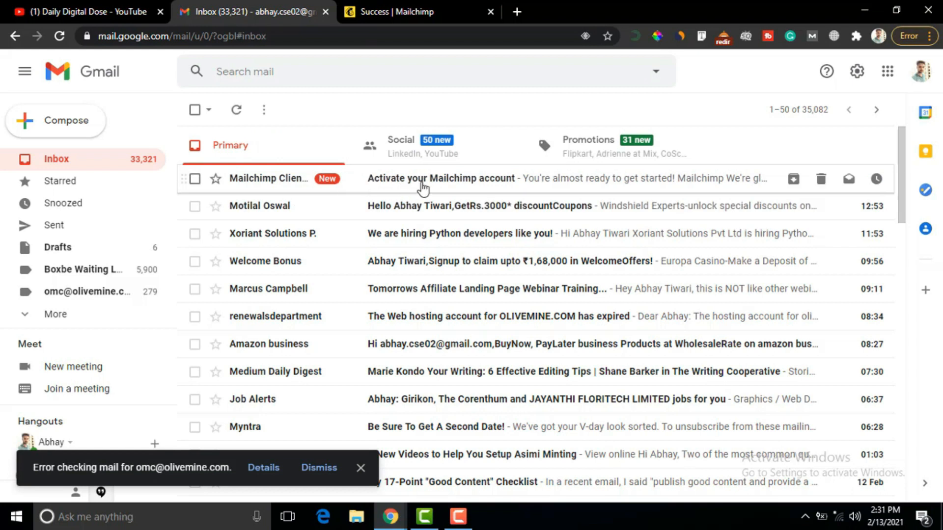
# - Activate the account from the 'Activate your Mailchimp account' email and close the old signup tab
pyautogui.click(456, 182)
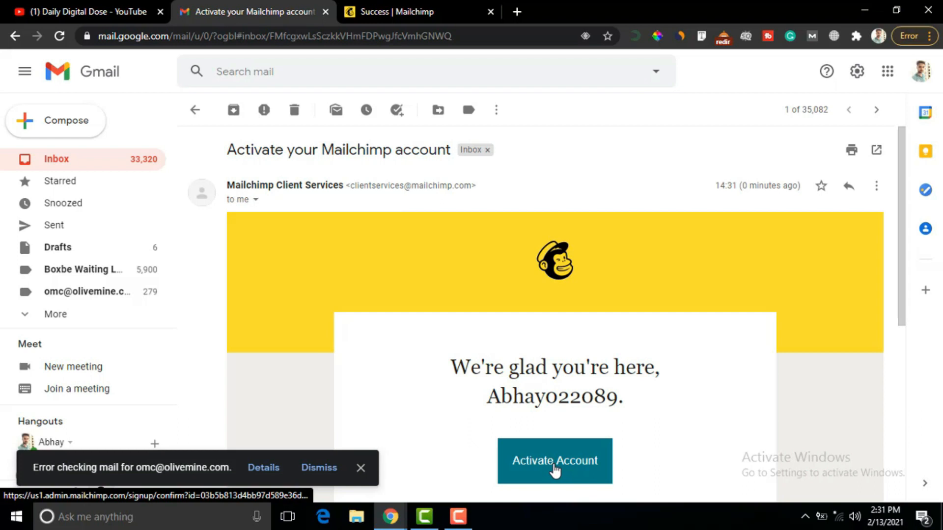
pyautogui.click(555, 466)
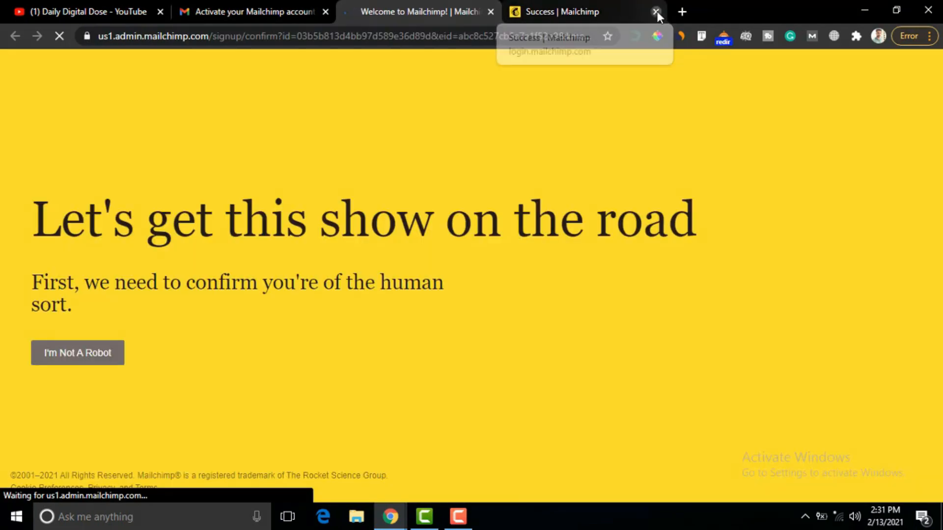
pyautogui.click(656, 10)
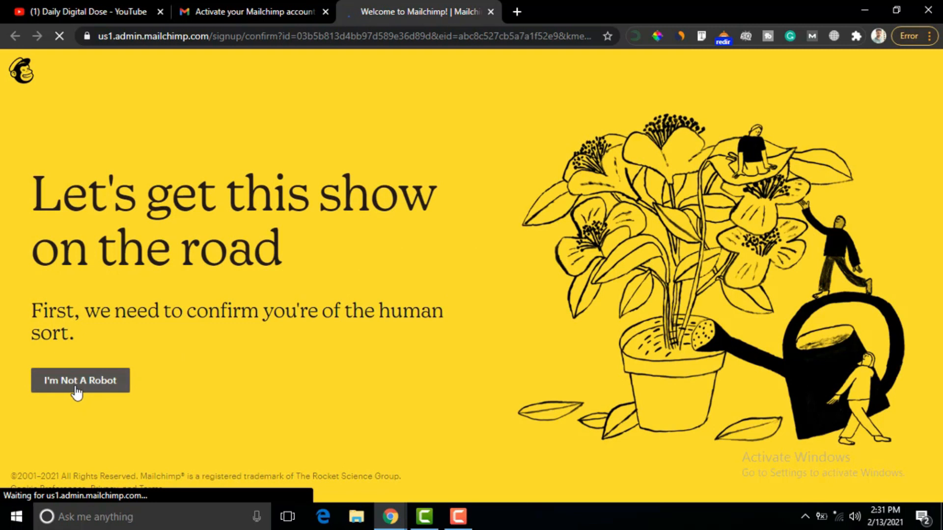
pyautogui.scroll(-1, 252, 184)
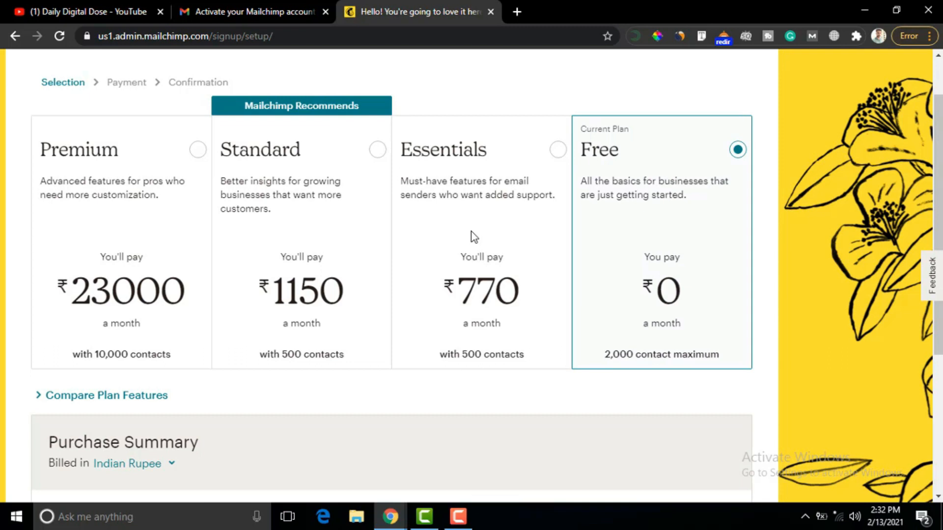
# - Keep the Free ₹0 plan and continue past the Purchase Summary
pyautogui.moveTo(939, 173); pyautogui.dragTo(894, 310)
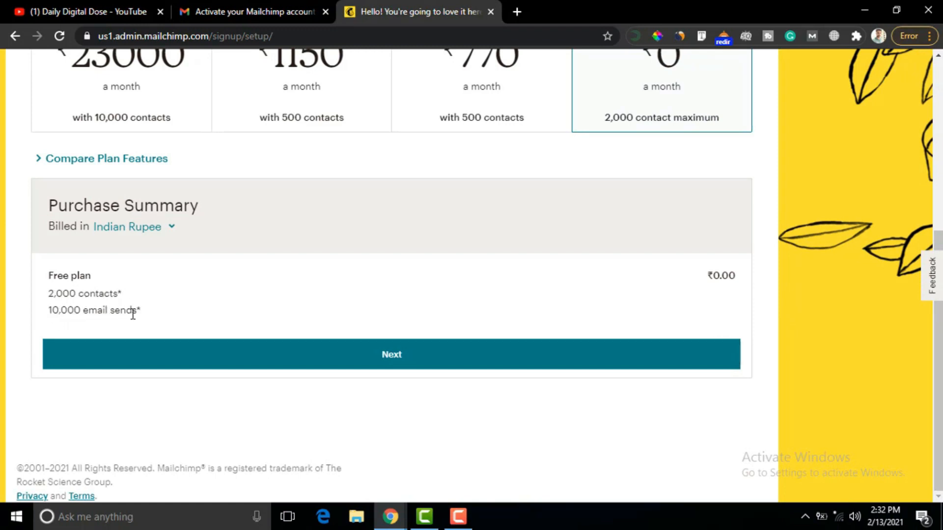
pyautogui.click(391, 366)
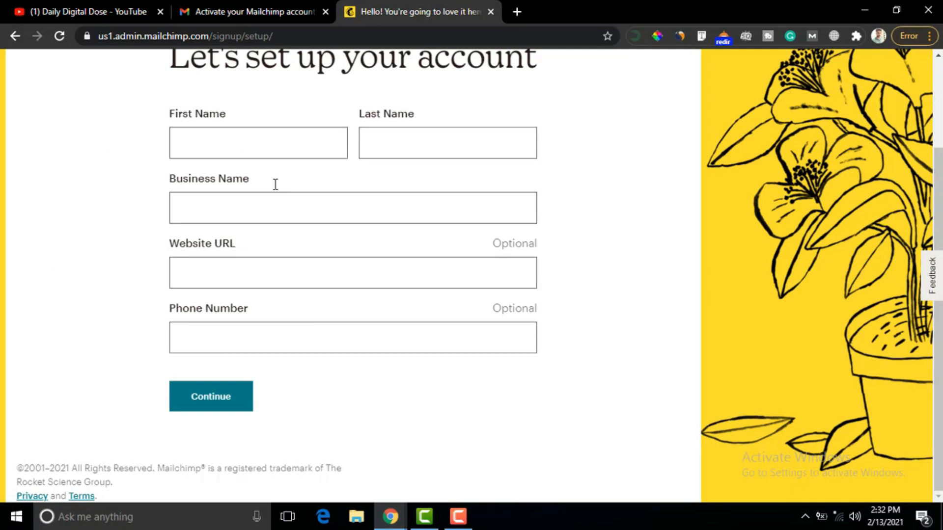
# - Enter the owner's first and last name and business name BloggingoCity, then continue
pyautogui.click(204, 146)
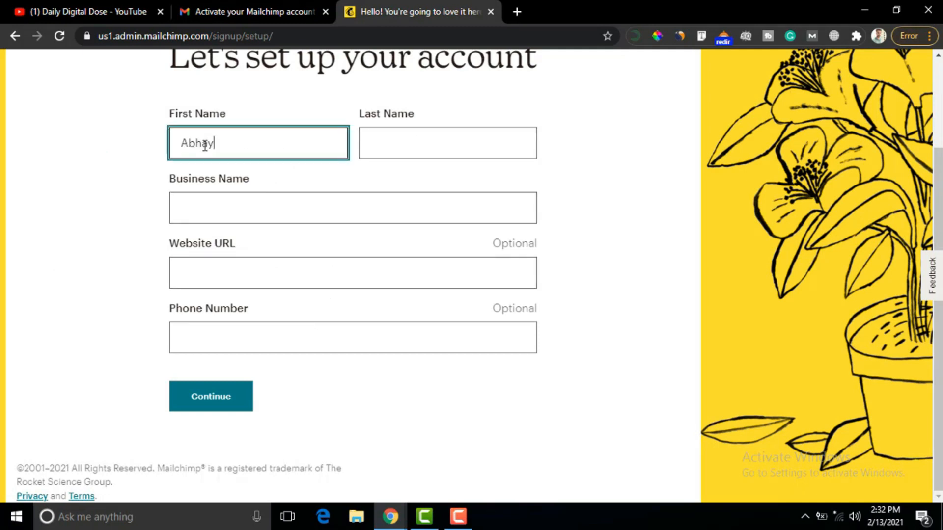
pyautogui.click(389, 143)
pyautogui.press('Tab')
pyautogui.write('BloggingoCity')
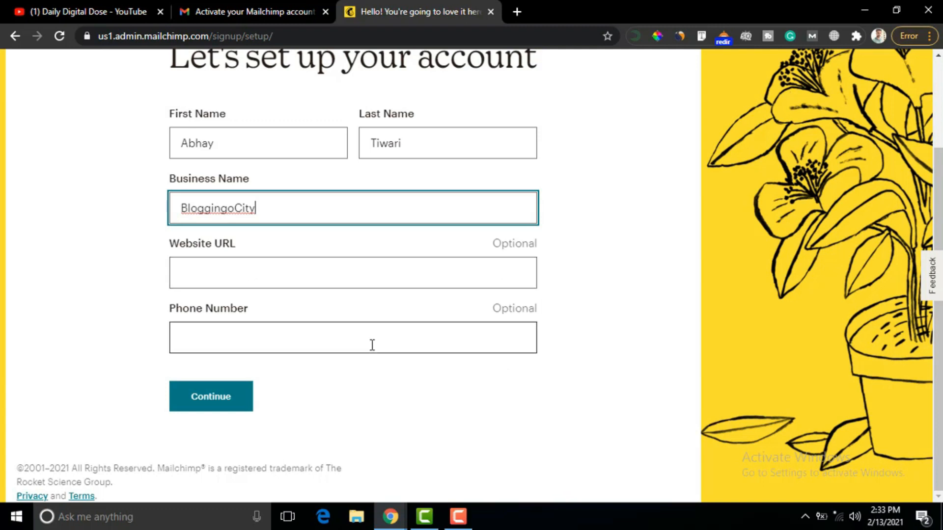
pyautogui.click(221, 400)
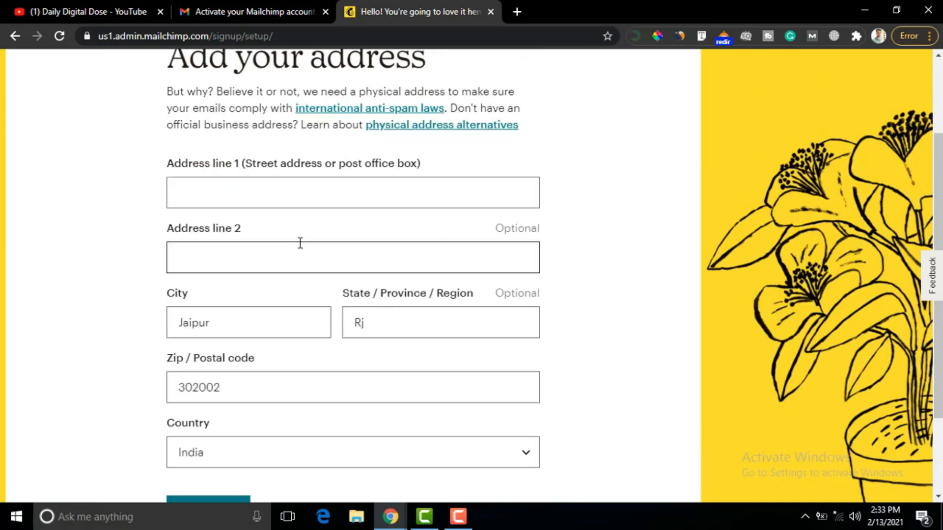
# - Fill in the street address line and submit the postal address details
pyautogui.click(239, 201)
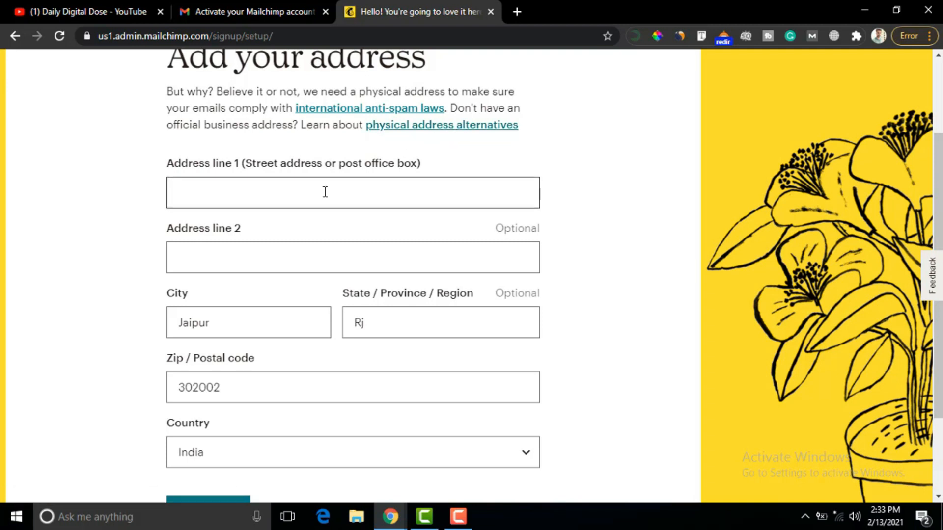
pyautogui.click(297, 191)
pyautogui.write('jagatpura')
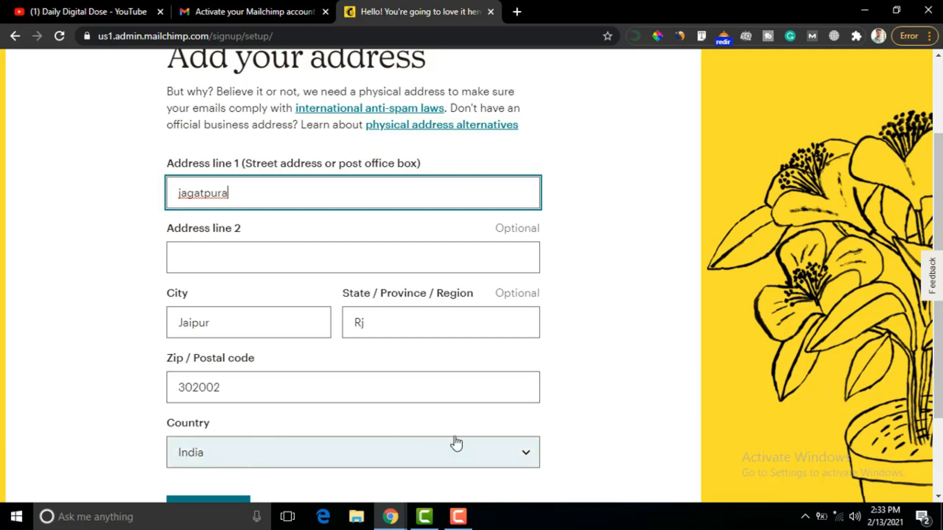
pyautogui.scroll(-1, 929, 226)
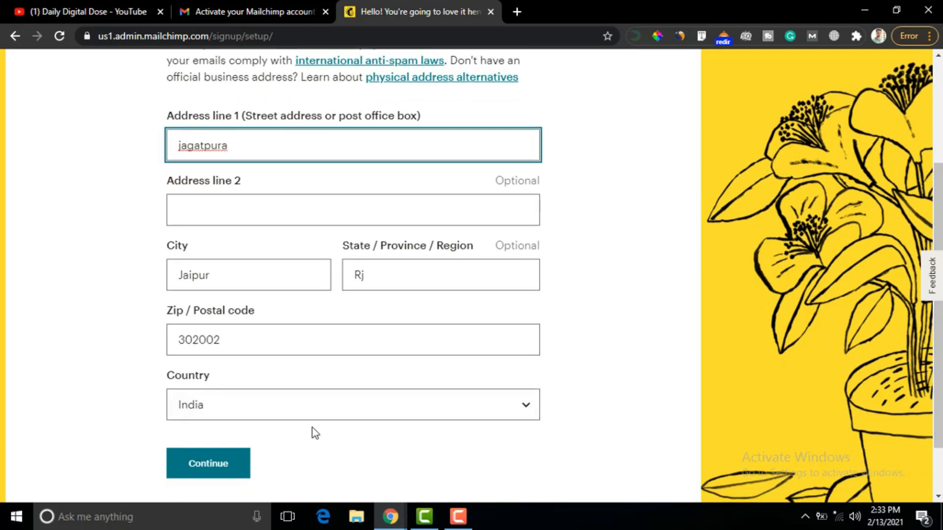
pyautogui.click(203, 467)
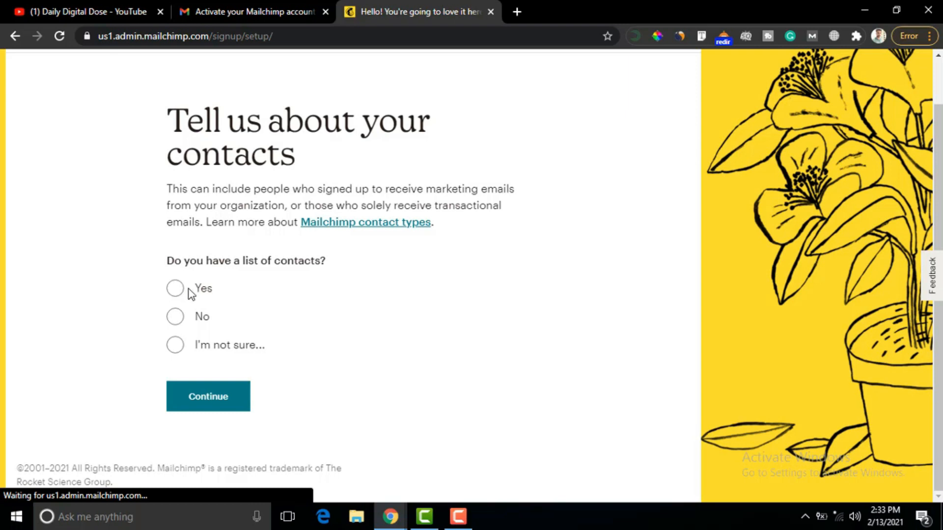
# - Answer onboarding: no existing contacts, Original Content, sold through own website, then finish setup
pyautogui.click(175, 317)
pyautogui.click(209, 435)
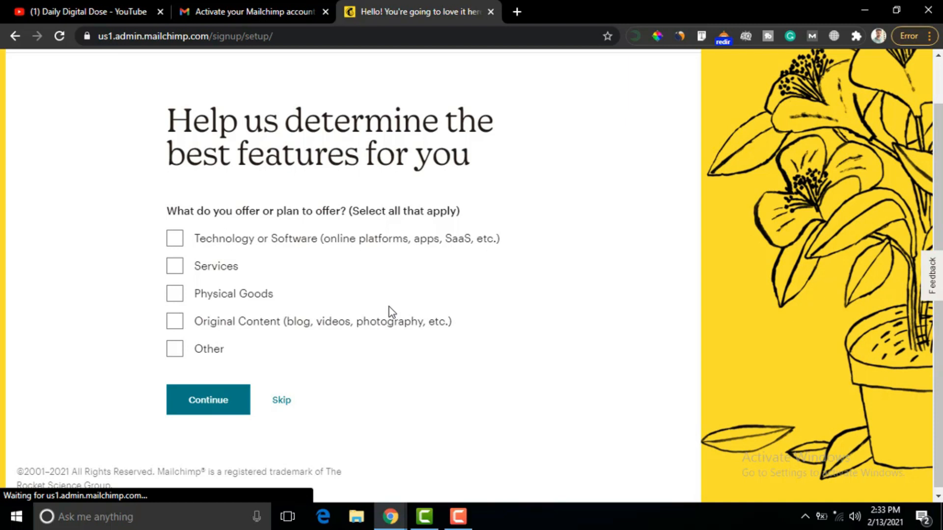
pyautogui.click(175, 326)
pyautogui.click(206, 403)
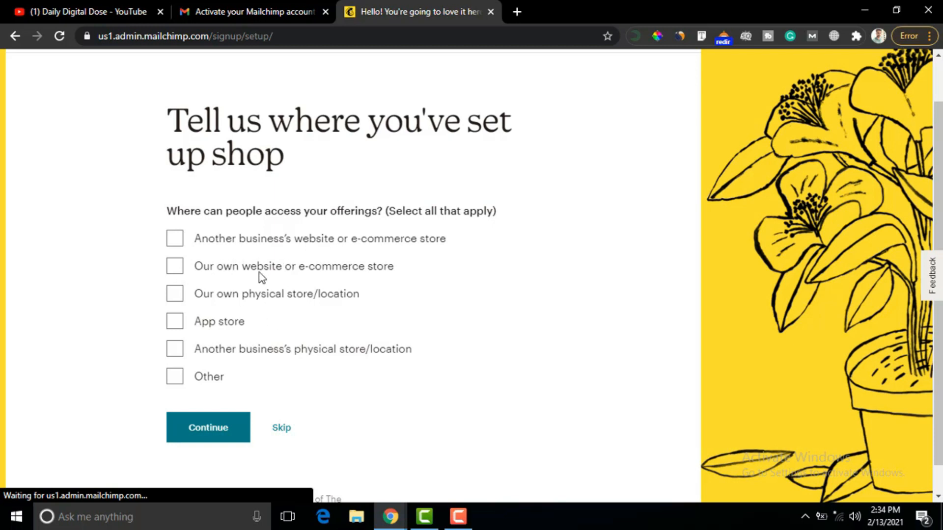
pyautogui.click(174, 267)
pyautogui.click(206, 431)
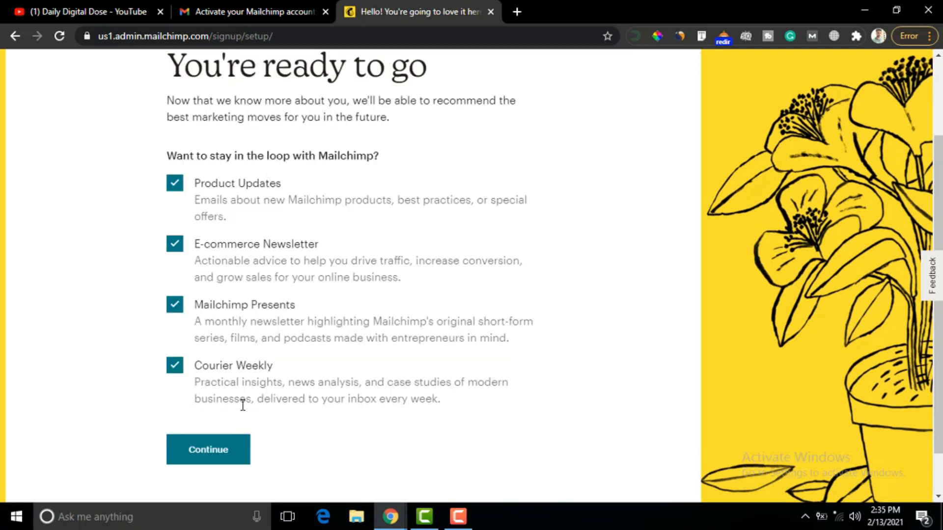
pyautogui.click(214, 457)
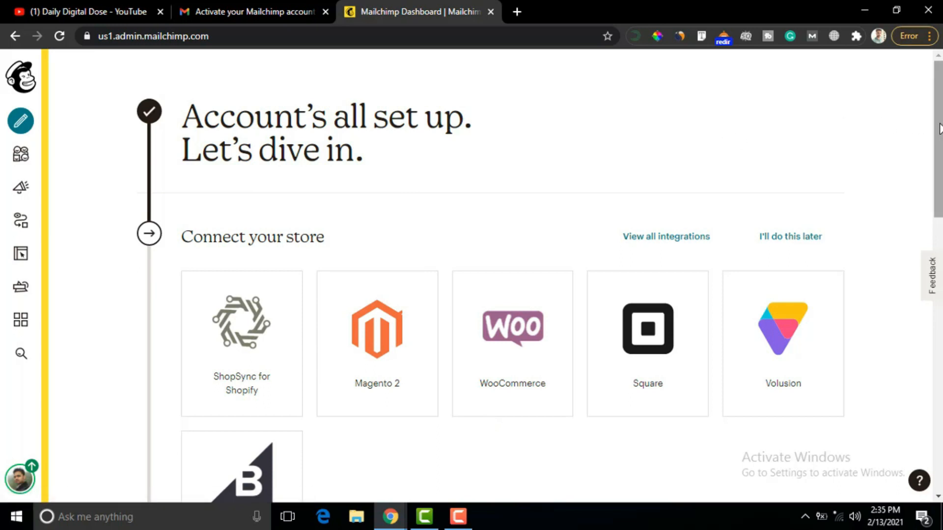
# - Go to Website > Domains and scroll down to the Connected Domains section
pyautogui.moveTo(939, 131); pyautogui.dragTo(913, 142)
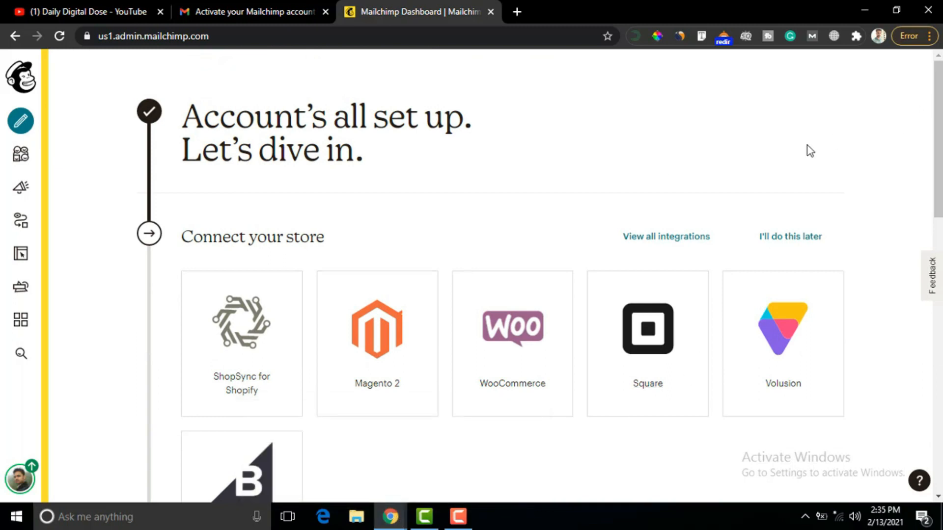
pyautogui.click(22, 259)
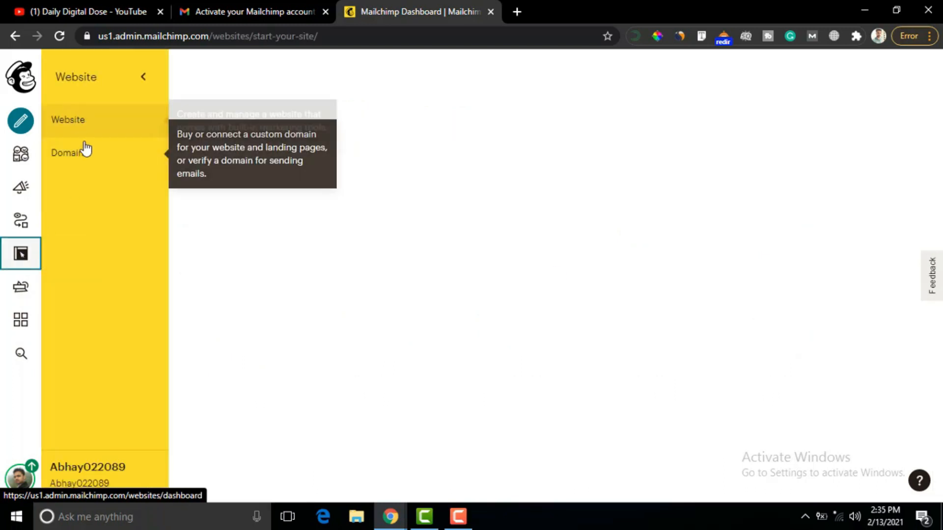
pyautogui.click(79, 157)
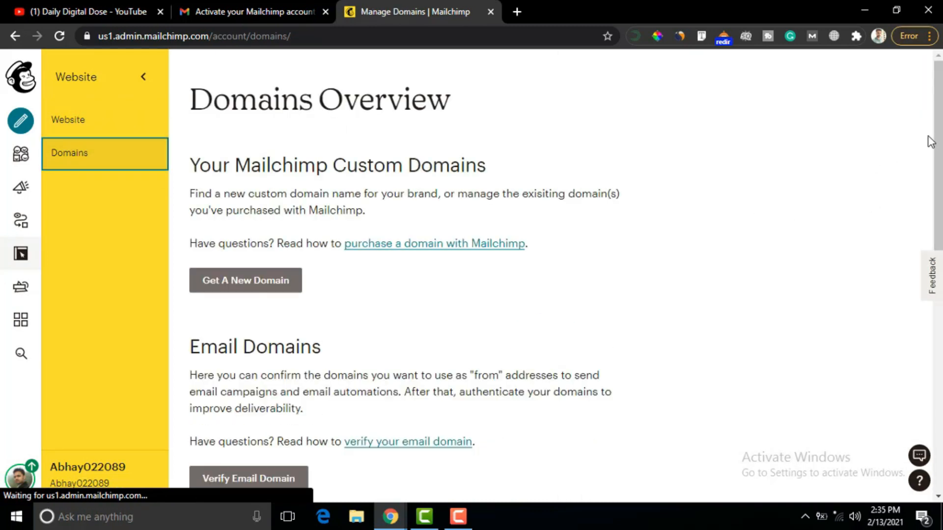
pyautogui.scroll(-1, 939, 169)
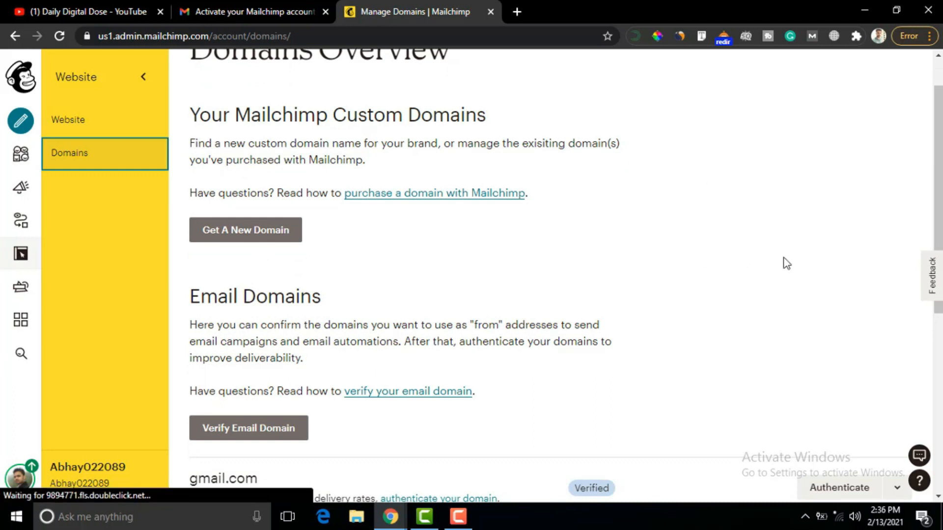
pyautogui.moveTo(941, 210); pyautogui.dragTo(940, 281)
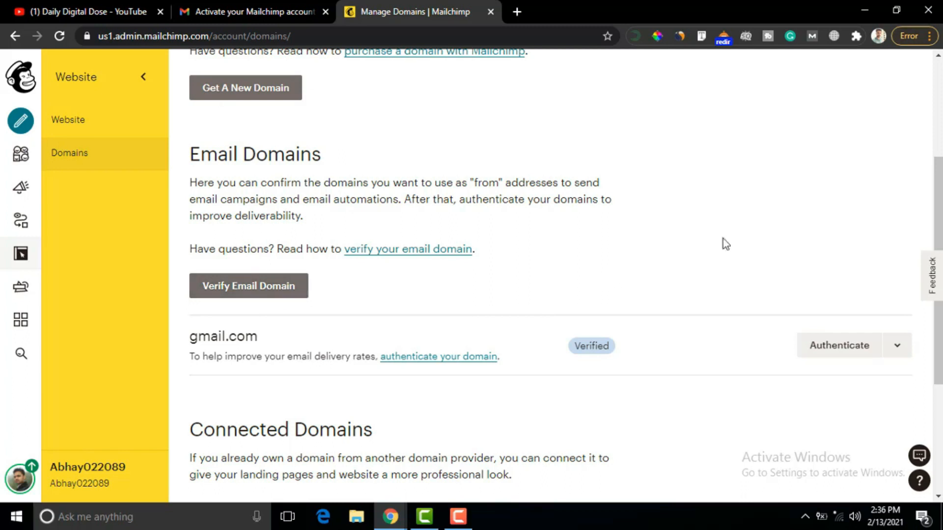
pyautogui.moveTo(941, 177); pyautogui.dragTo(941, 288)
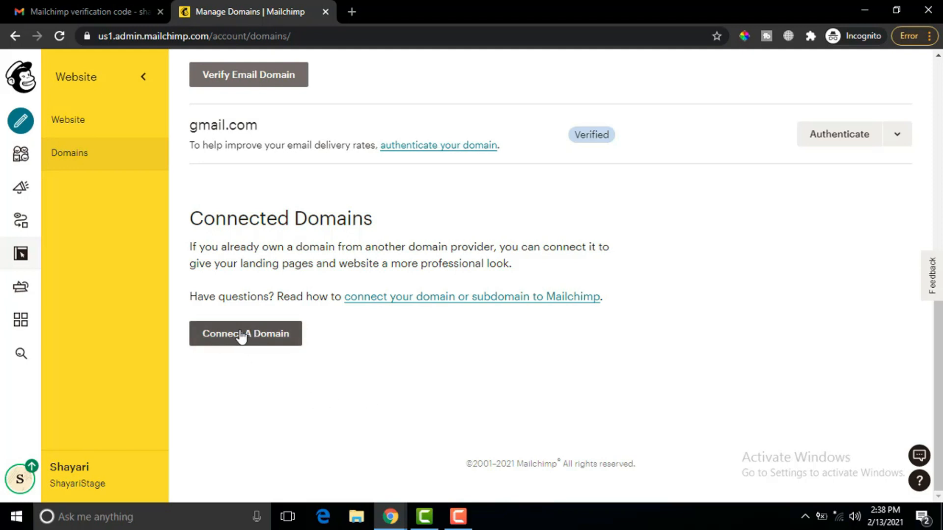
# - Connect the existing domain shayaristage.com by entering and submitting it
pyautogui.click(264, 344)
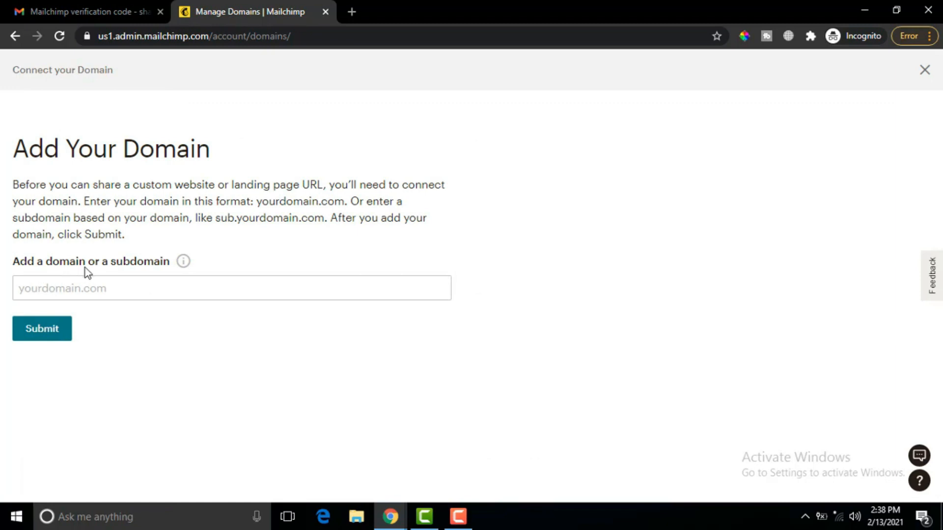
pyautogui.click(41, 290)
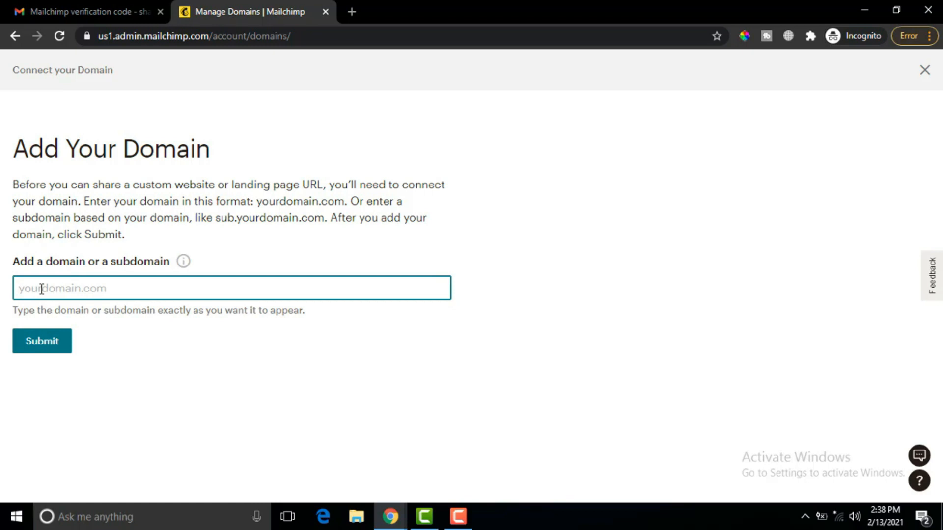
pyautogui.write('shayaristage.com')
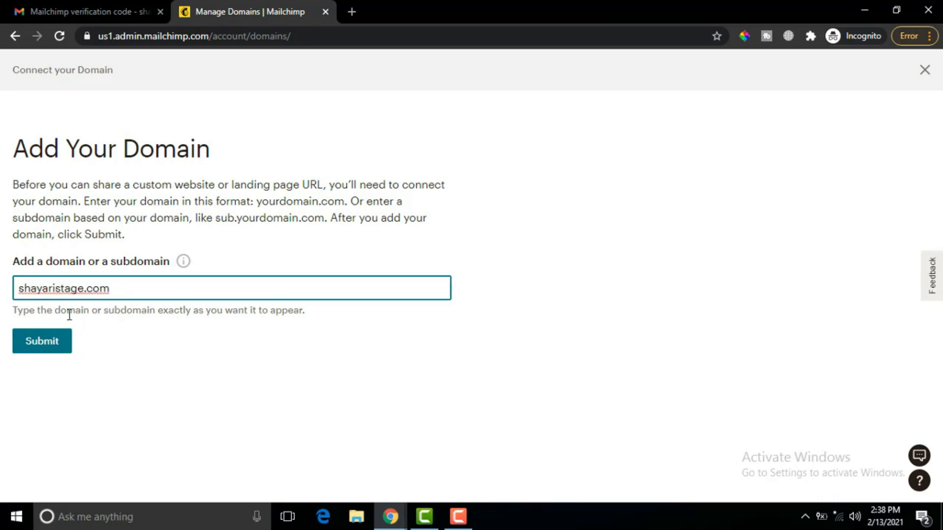
pyautogui.click(38, 349)
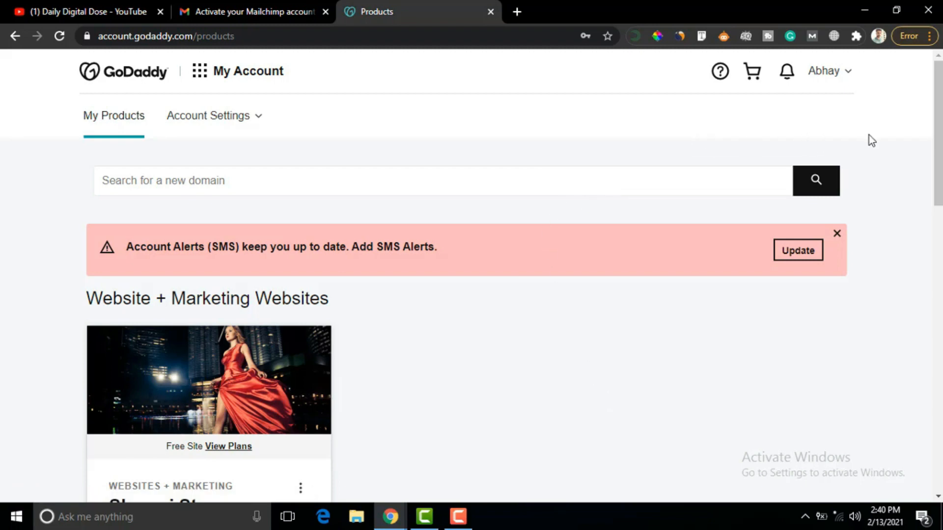
# - Open GoDaddy's DNS management for shayaristage.com from the products list
pyautogui.scroll(-2, 941, 138)
pyautogui.scroll(2, 941, 137)
pyautogui.scroll(-15, 940, 150)
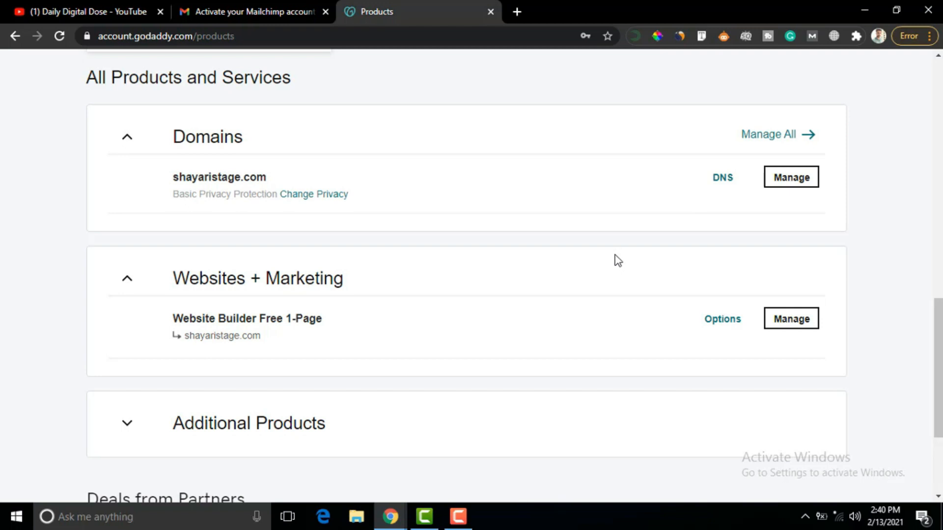
pyautogui.click(718, 189)
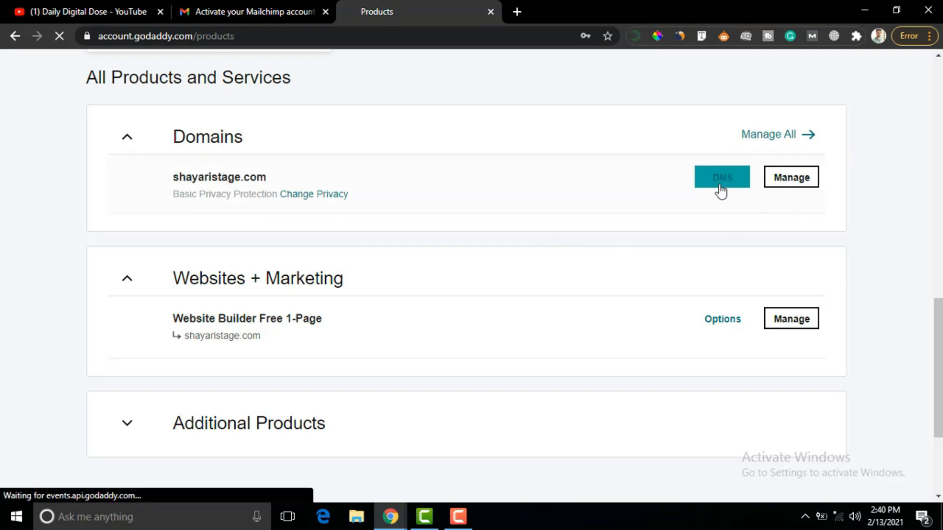
pyautogui.moveTo(939, 114); pyautogui.dragTo(940, 219)
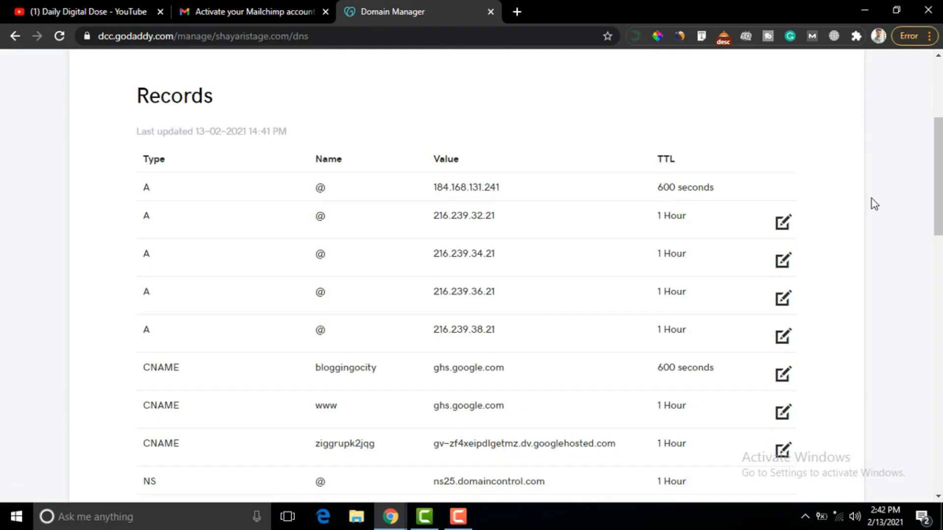
# - Add a new CNAME record and paste Mailchimp's CNAME value into Points to
pyautogui.moveTo(940, 177); pyautogui.dragTo(940, 278)
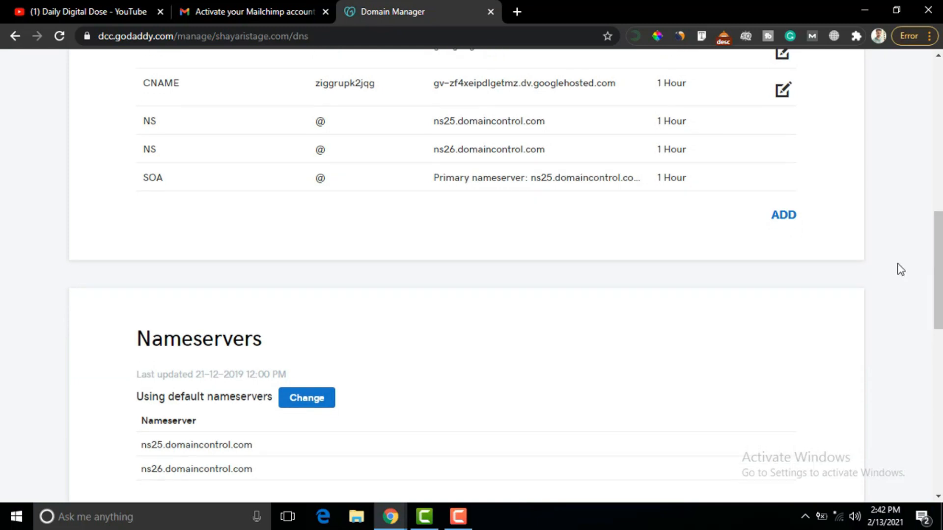
pyautogui.click(782, 218)
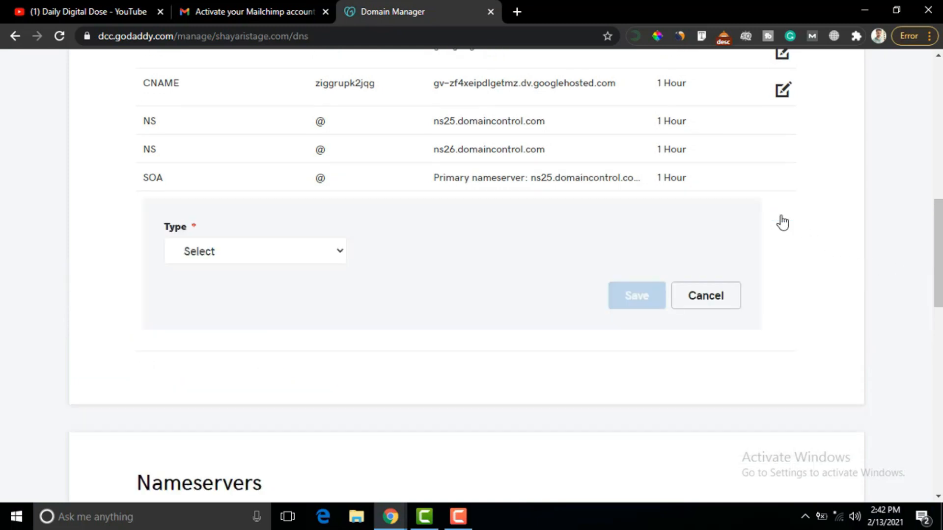
pyautogui.click(339, 254)
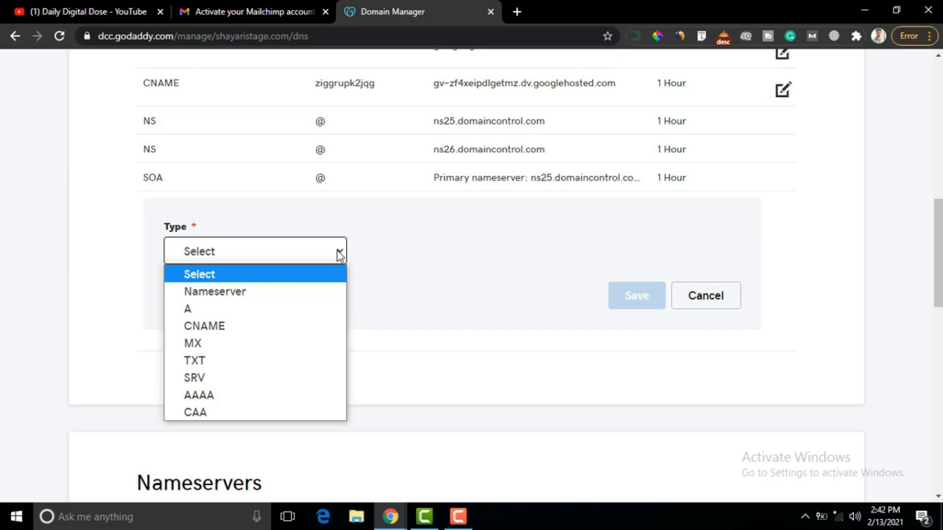
pyautogui.click(218, 330)
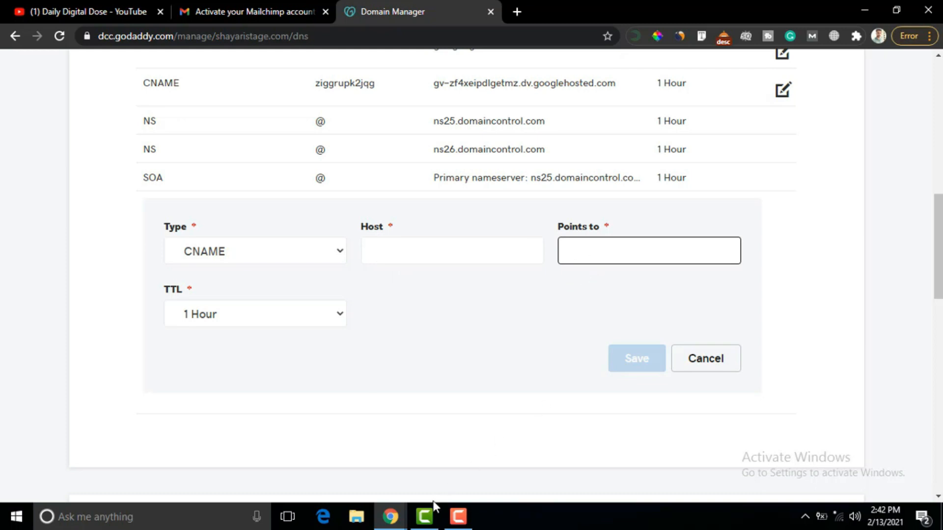
pyautogui.moveTo(396, 519)
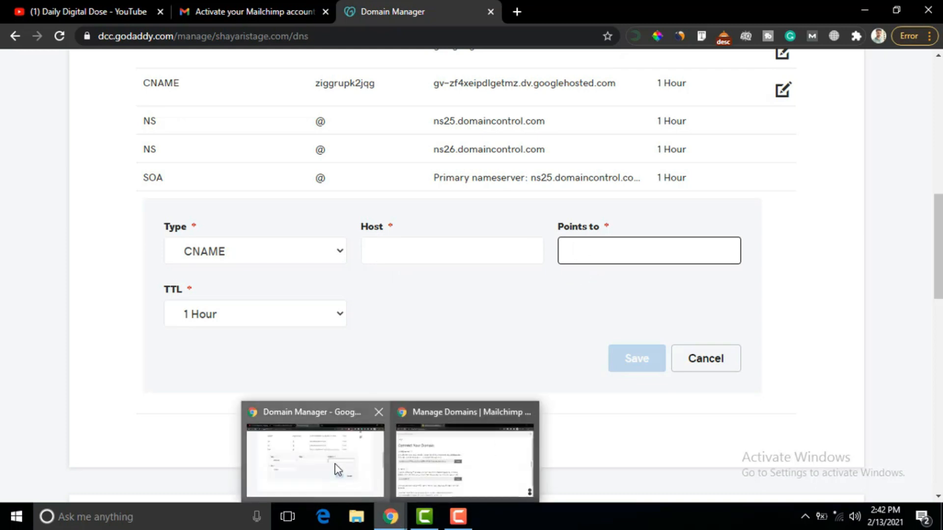
pyautogui.click(422, 464)
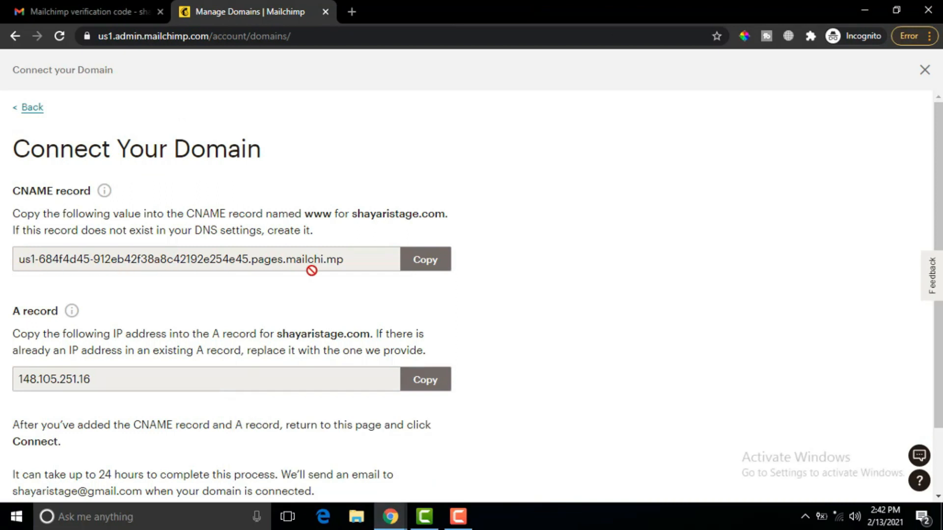
pyautogui.click(426, 260)
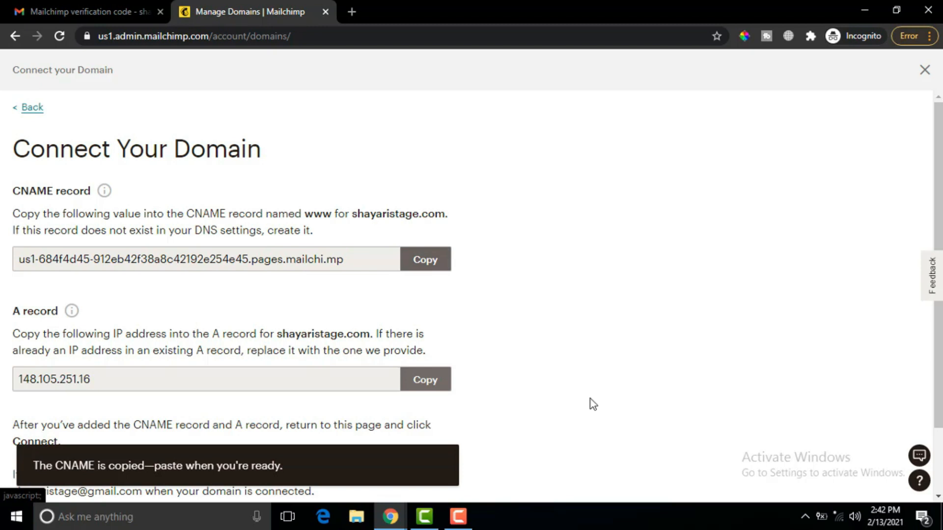
pyautogui.moveTo(392, 518)
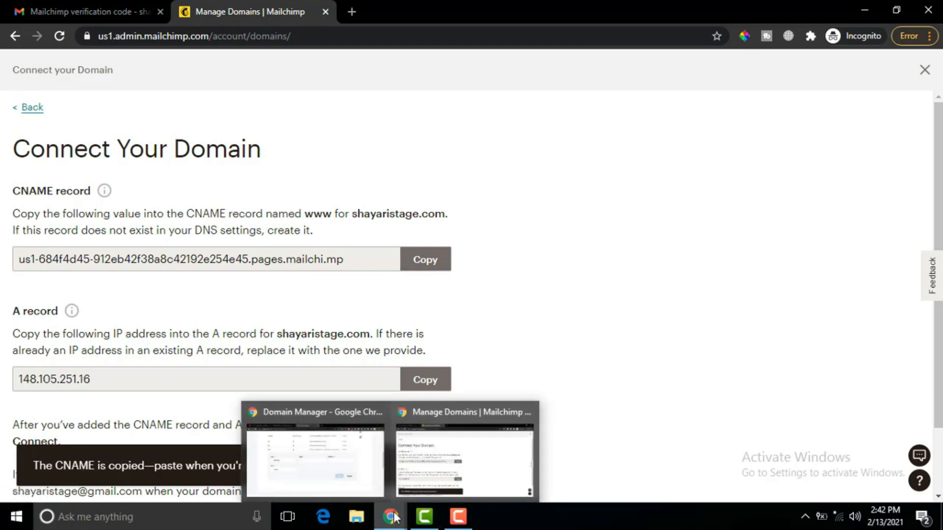
pyautogui.click(349, 468)
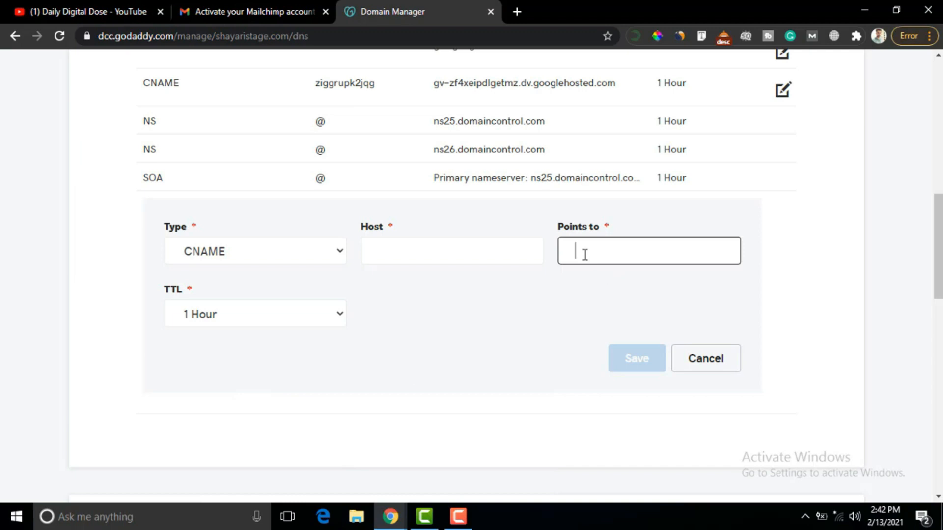
pyautogui.hotkey('ctrl', 'v')
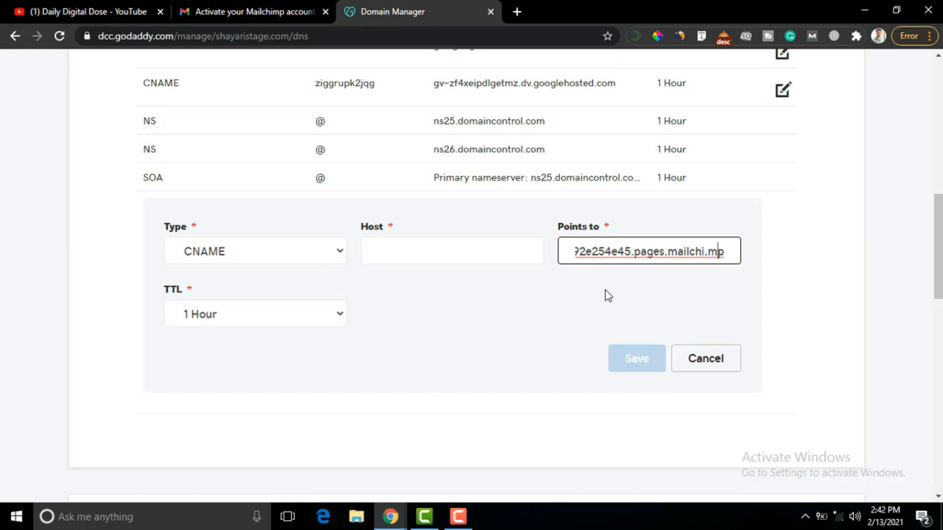
# - Move the us1-684f4d45 prefix into Host, drop the leading hyphen, and save the record
pyautogui.press('Left')
pyautogui.press('Left')
pyautogui.press('Left')
pyautogui.press('Left')
pyautogui.press('Left')
pyautogui.press('Left')
pyautogui.press('Left')
pyautogui.press('Left')
pyautogui.press('Left')
pyautogui.press('Left')
pyautogui.press('Left')
pyautogui.press('Left')
pyautogui.press('Left')
pyautogui.press('Left')
pyautogui.press('Left')
pyautogui.press('Left')
pyautogui.press('Left')
pyautogui.press('Left')
pyautogui.press('Left')
pyautogui.press('Left')
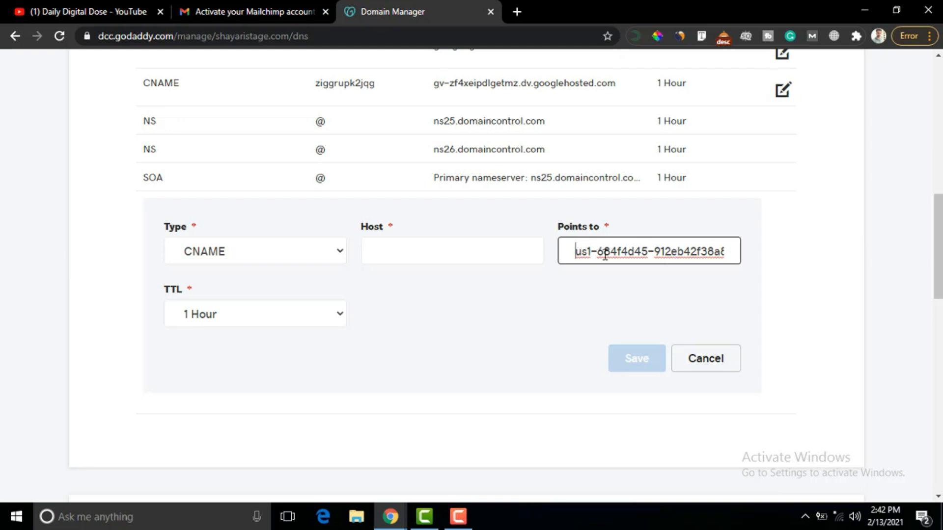
pyautogui.moveTo(647, 251); pyautogui.dragTo(643, 251)
pyautogui.click(611, 267)
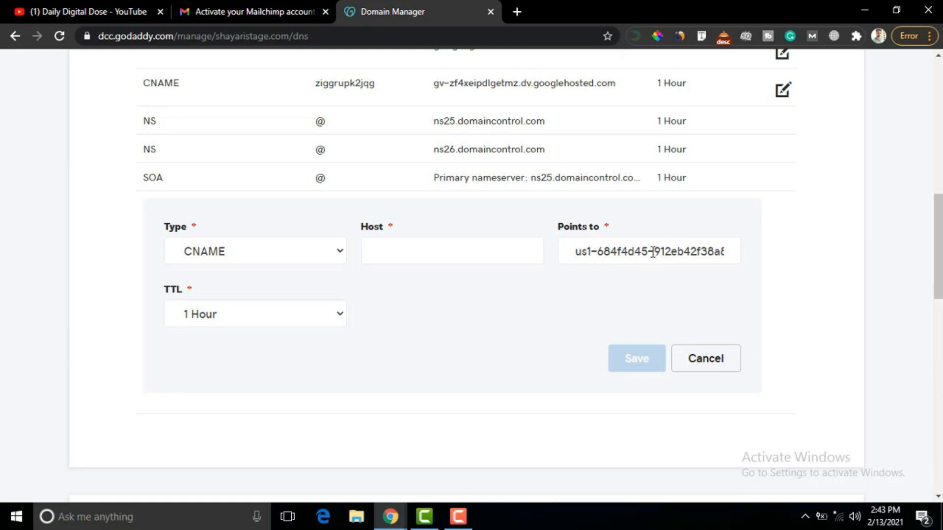
pyautogui.moveTo(648, 251); pyautogui.dragTo(573, 270)
pyautogui.press('BackSpace')
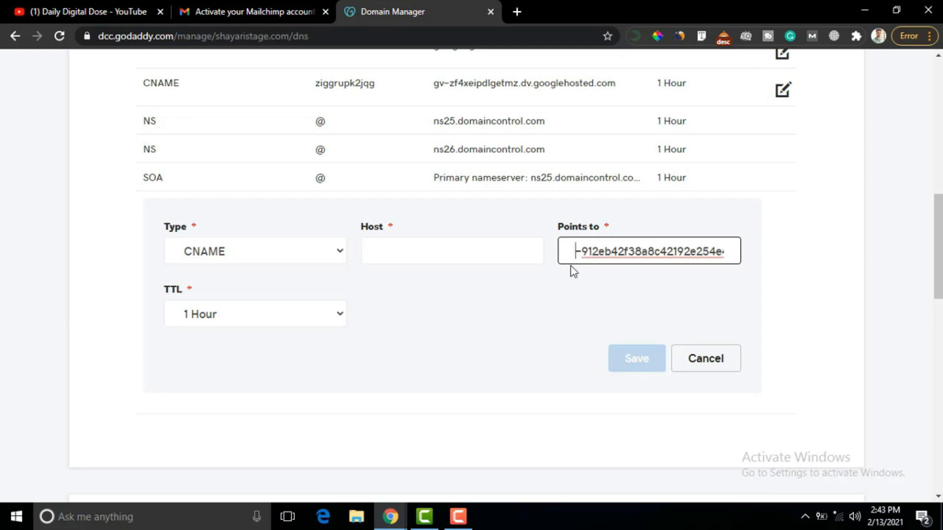
pyautogui.click(387, 253)
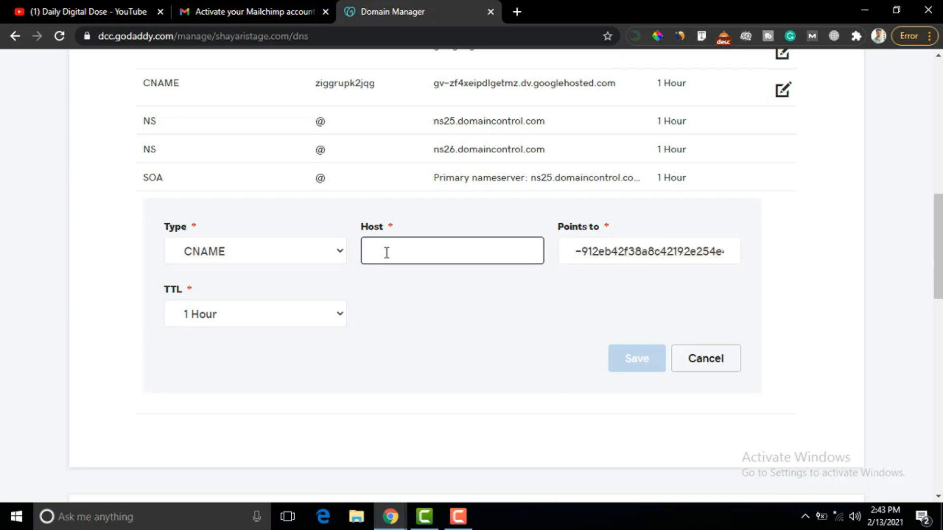
pyautogui.hotkey('ctrl', 'v')
pyautogui.click(581, 252)
pyautogui.press('BackSpace')
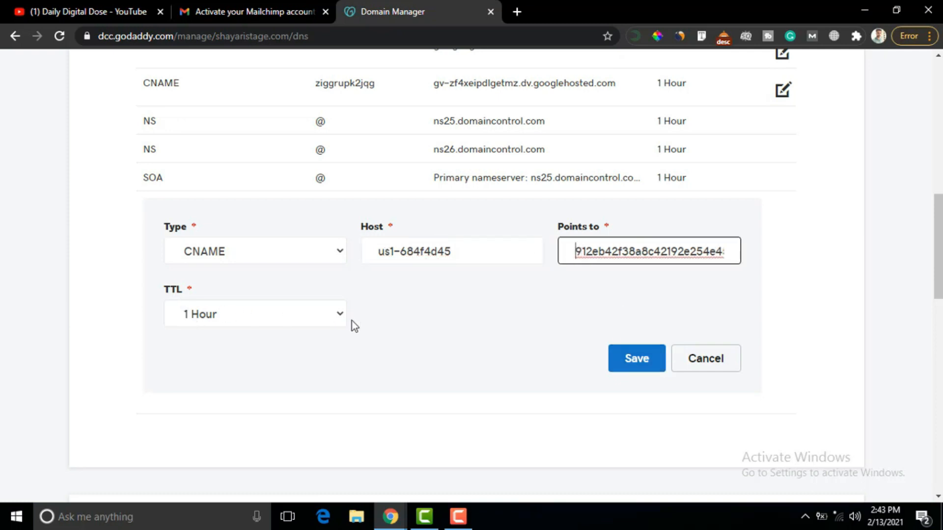
pyautogui.click(636, 363)
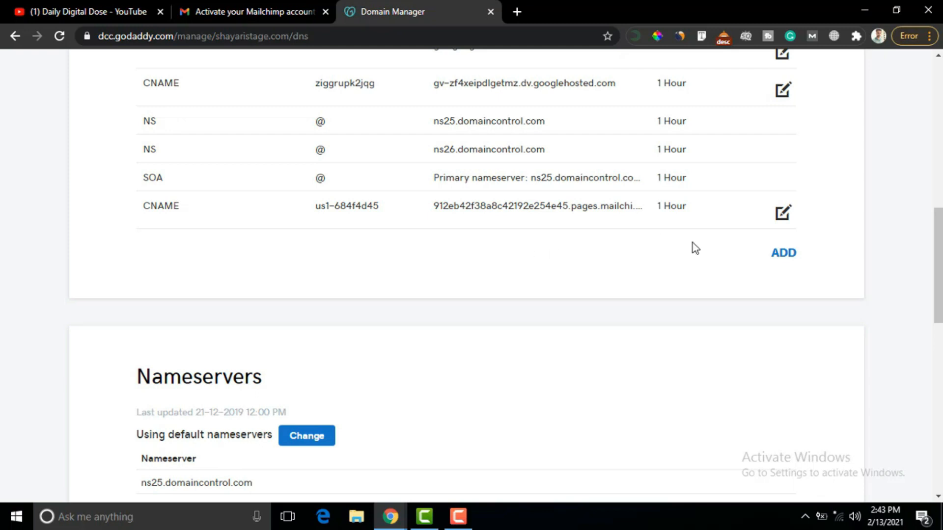
# - Add a new A record with host @
pyautogui.click(781, 260)
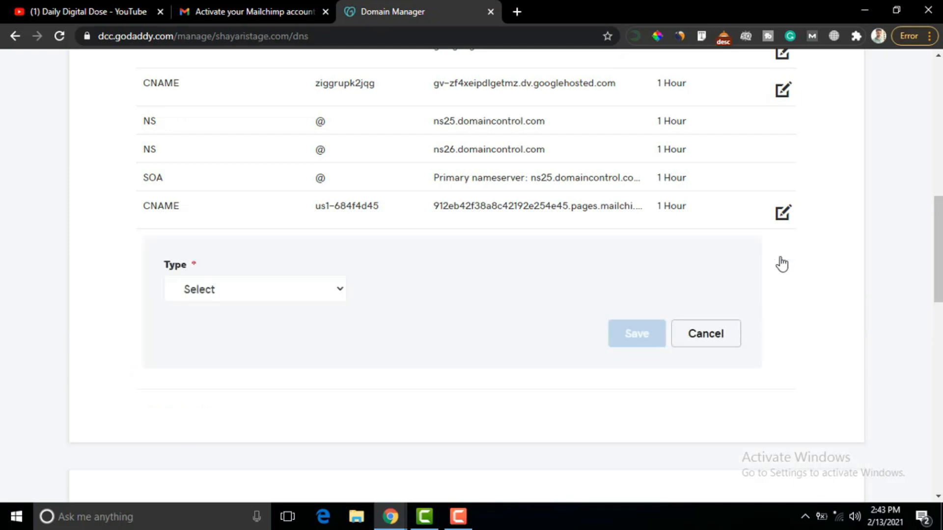
pyautogui.click(335, 294)
pyautogui.click(214, 351)
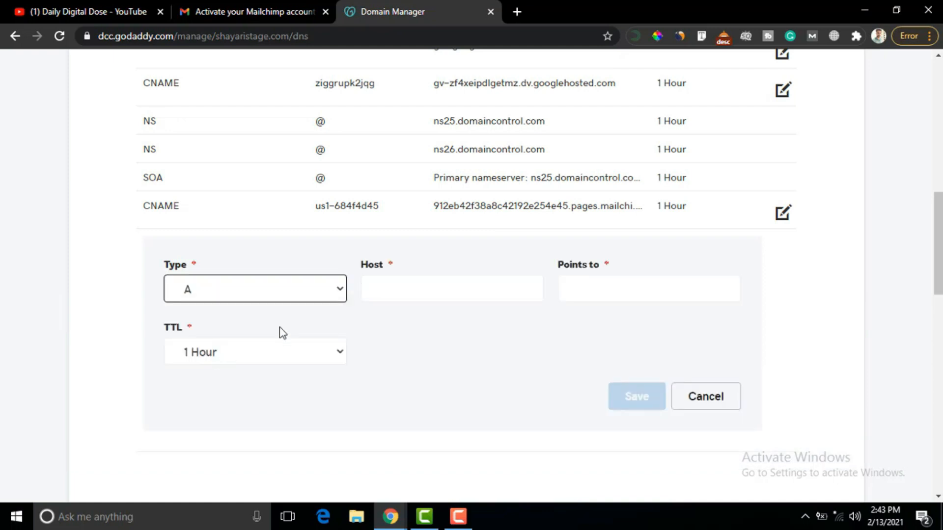
pyautogui.click(393, 289)
pyautogui.write('@')
# - Paste Mailchimp's IP 148.105.251.16 into Points to and save the A record
pyautogui.click(593, 296)
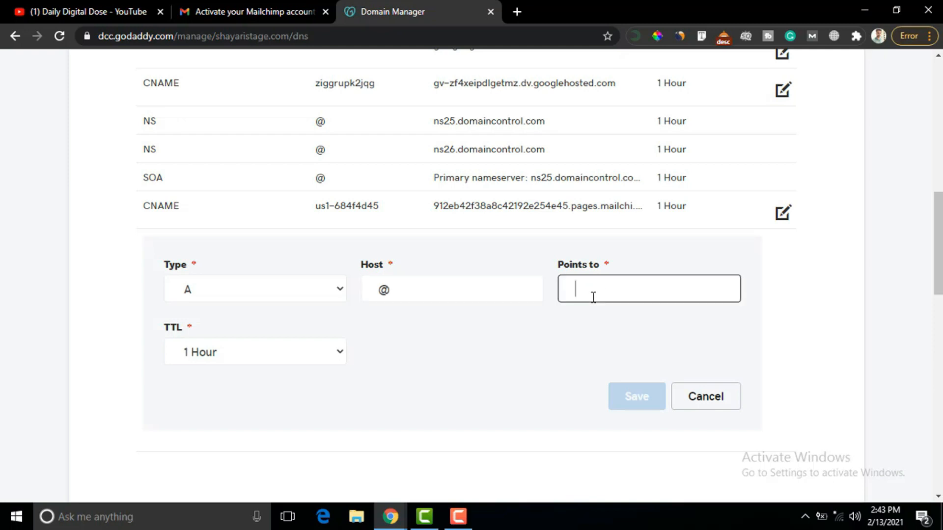
pyautogui.moveTo(390, 516)
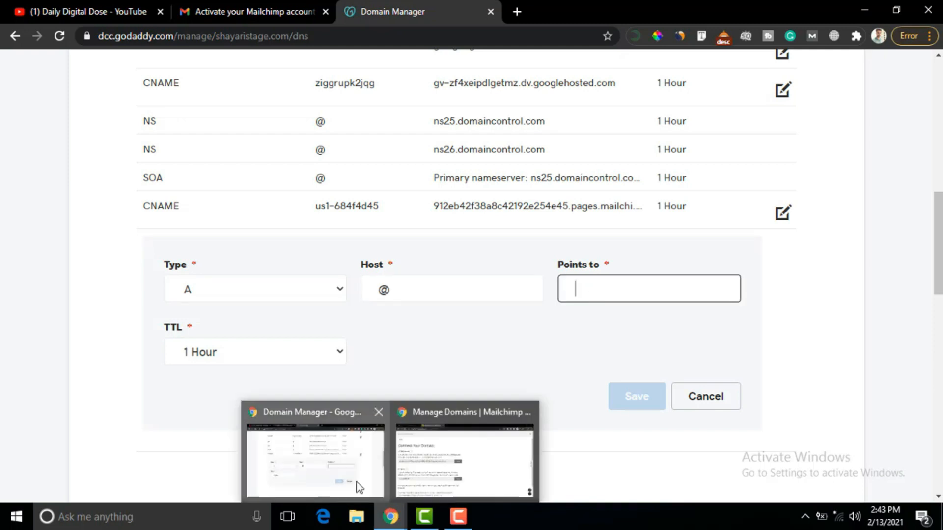
pyautogui.click(423, 454)
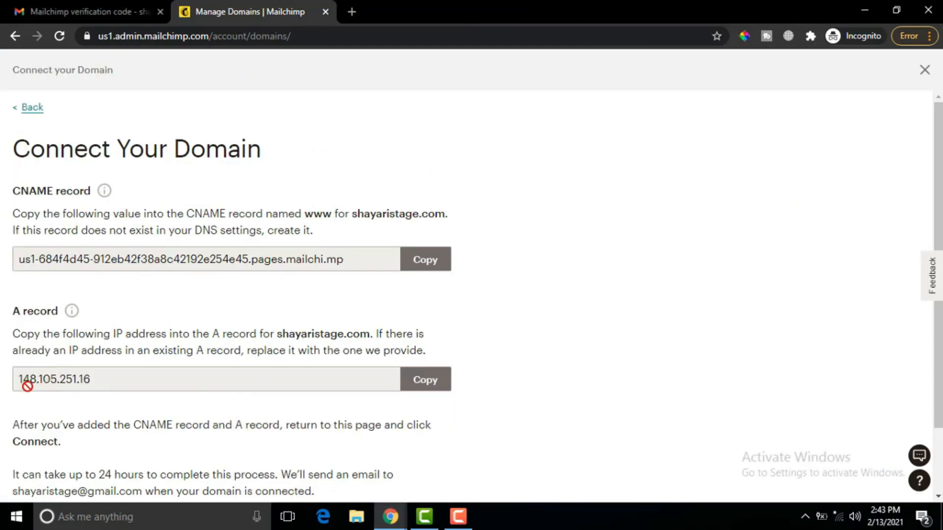
pyautogui.click(428, 385)
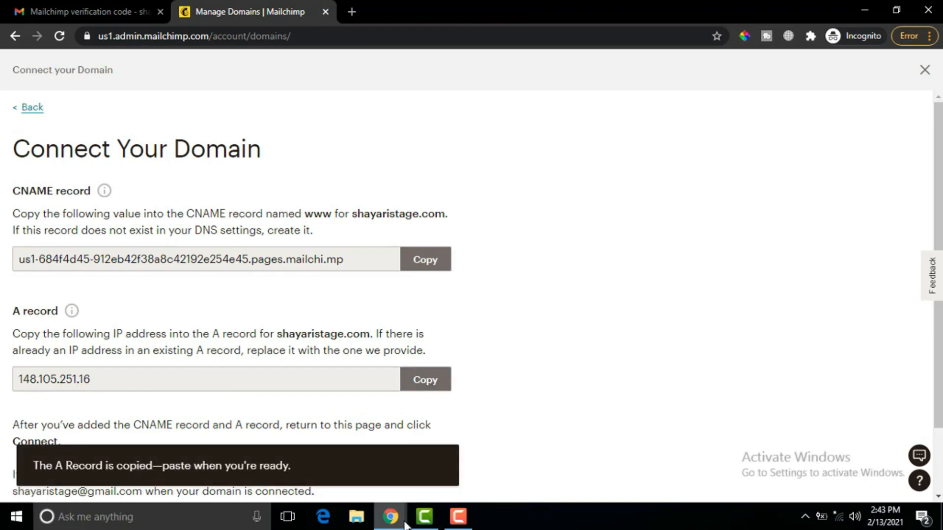
pyautogui.moveTo(405, 524)
pyautogui.click(350, 467)
pyautogui.click(566, 298)
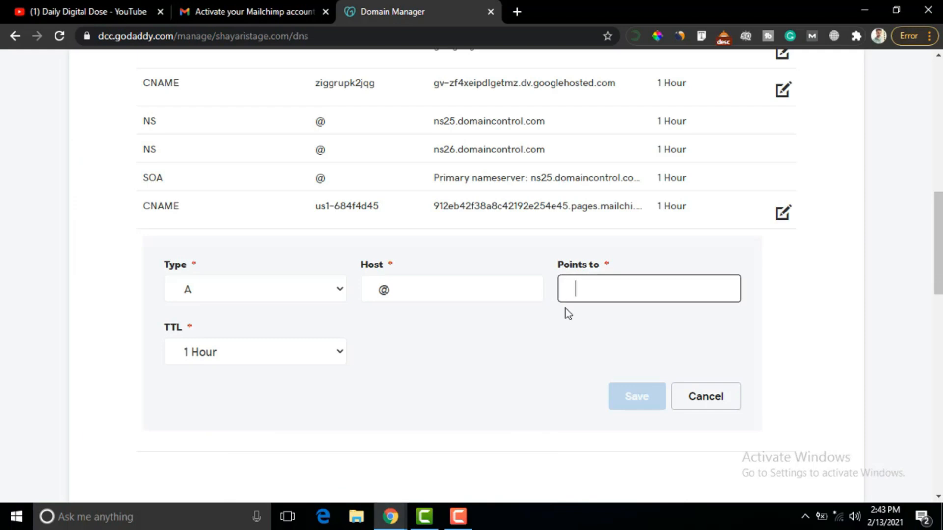
pyautogui.hotkey('ctrl', 'v')
pyautogui.click(637, 397)
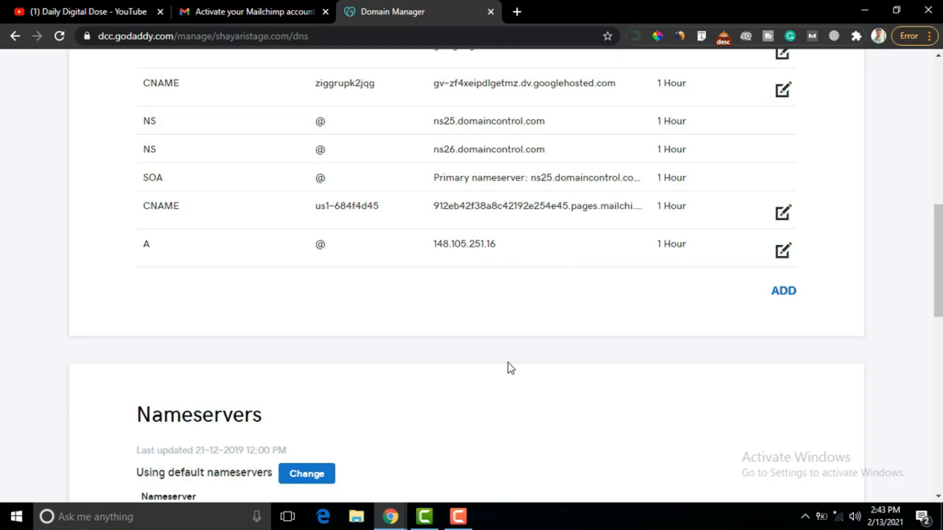
# - Check that shayaristage.com shows Connecting Domain, then go to the ShayariStage audience dashboard
pyautogui.moveTo(395, 524)
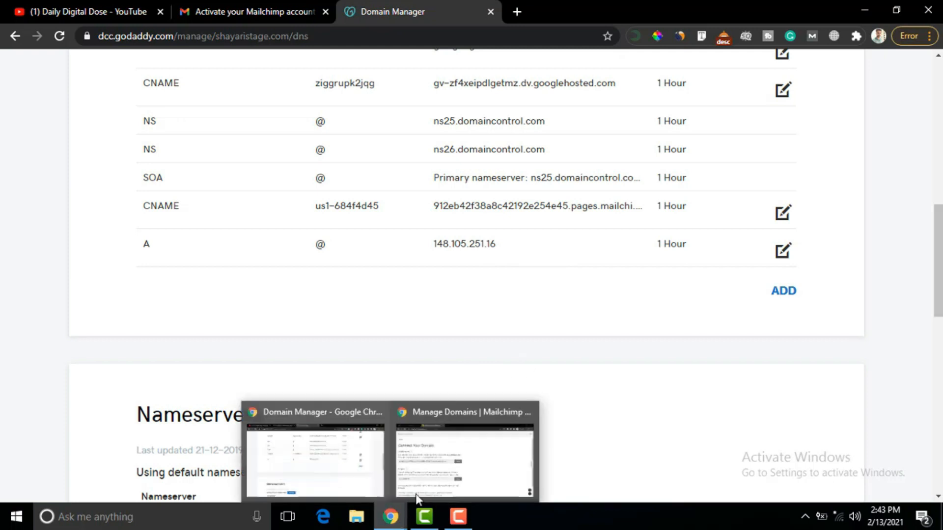
pyautogui.click(438, 476)
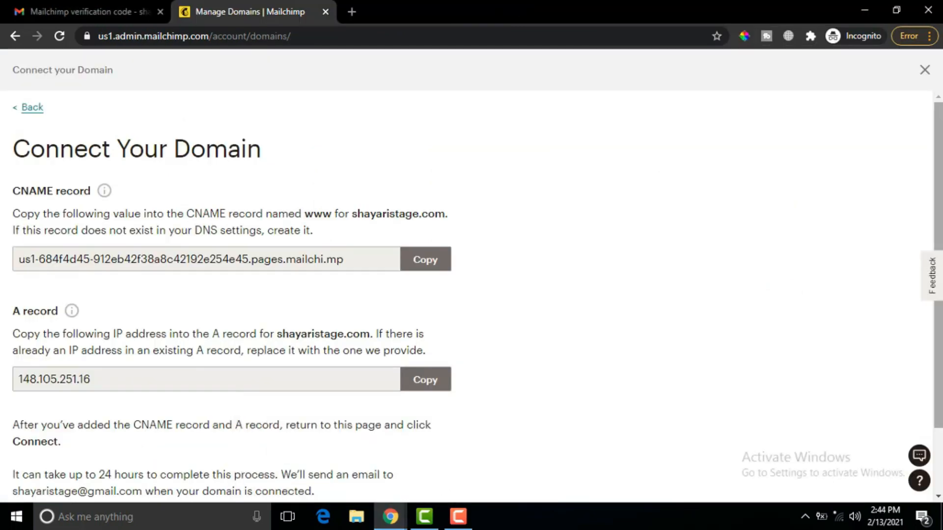
pyautogui.scroll(-2, 545, 375)
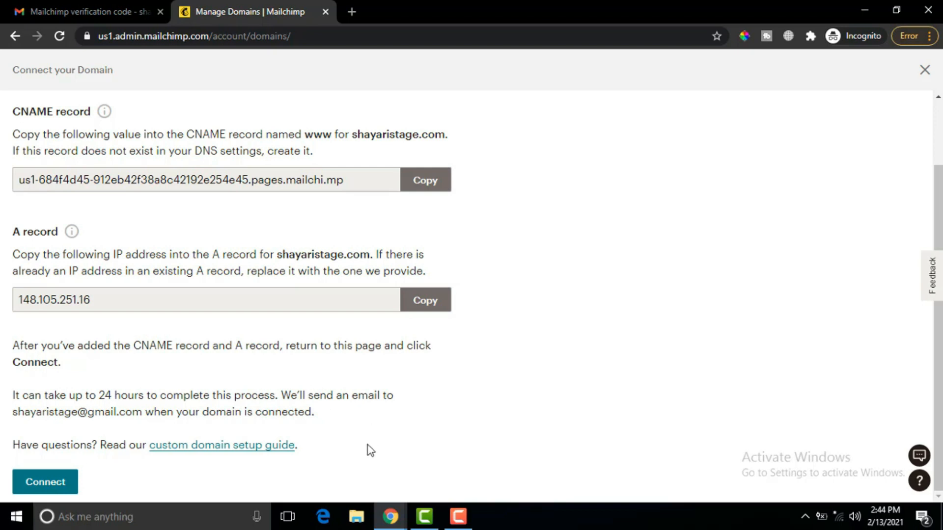
pyautogui.click(37, 484)
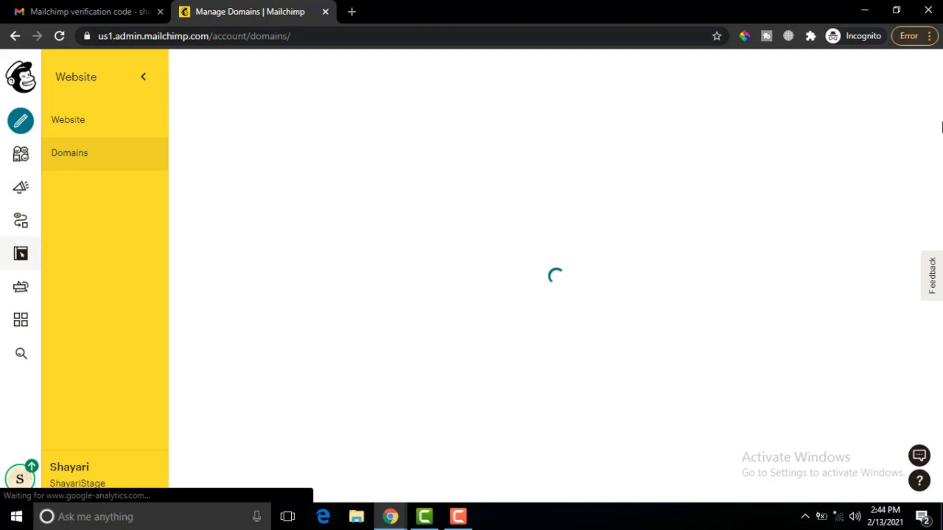
pyautogui.scroll(-10, 560, 398)
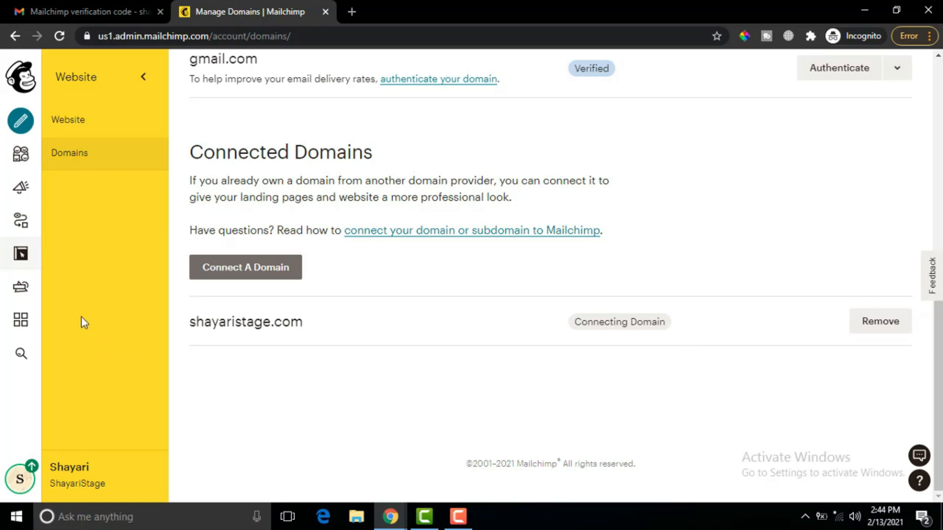
pyautogui.click(21, 156)
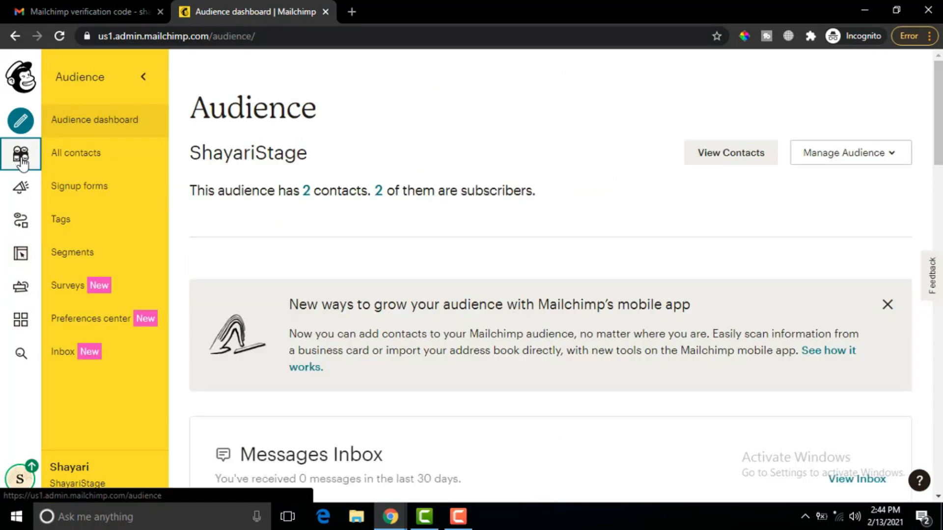
# - Open ShayariStage's Signup forms page, look over its options, and expand the Settings dropdown
pyautogui.click(96, 192)
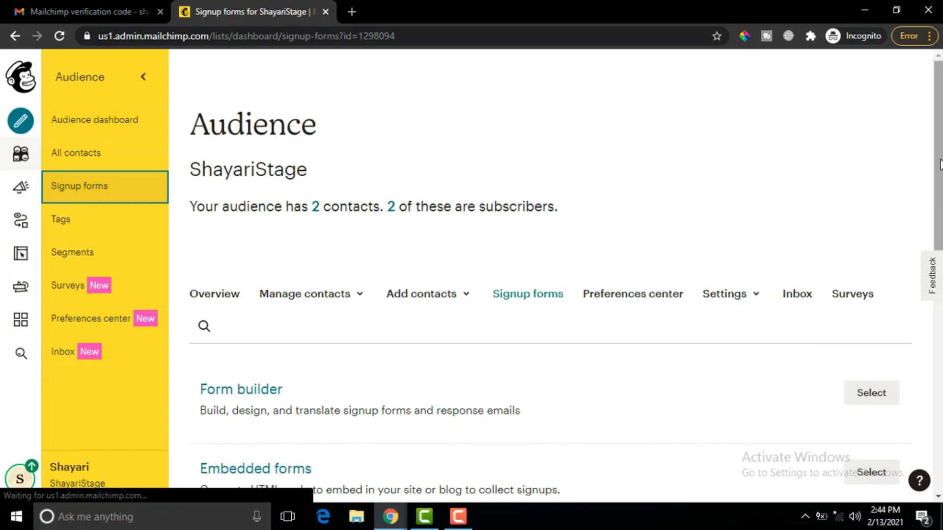
pyautogui.moveTo(939, 156); pyautogui.dragTo(940, 172)
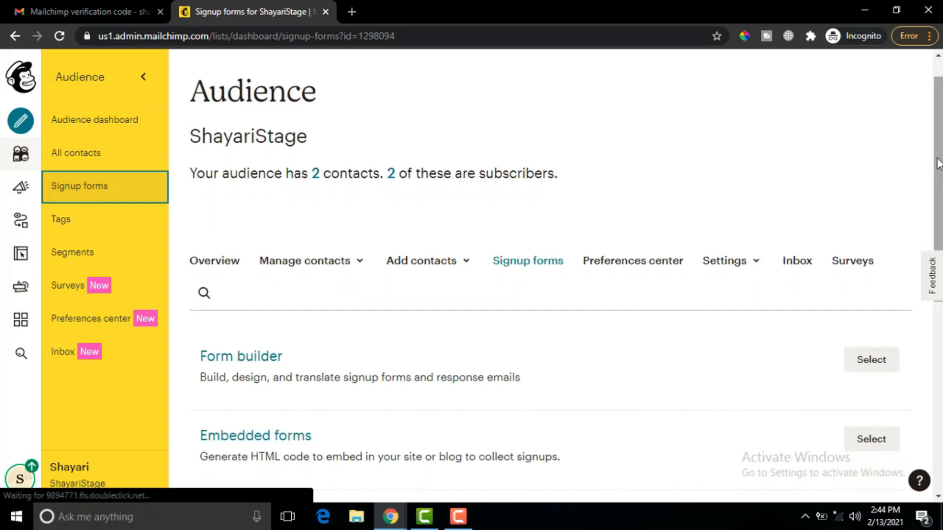
pyautogui.scroll(-3, 620, 243)
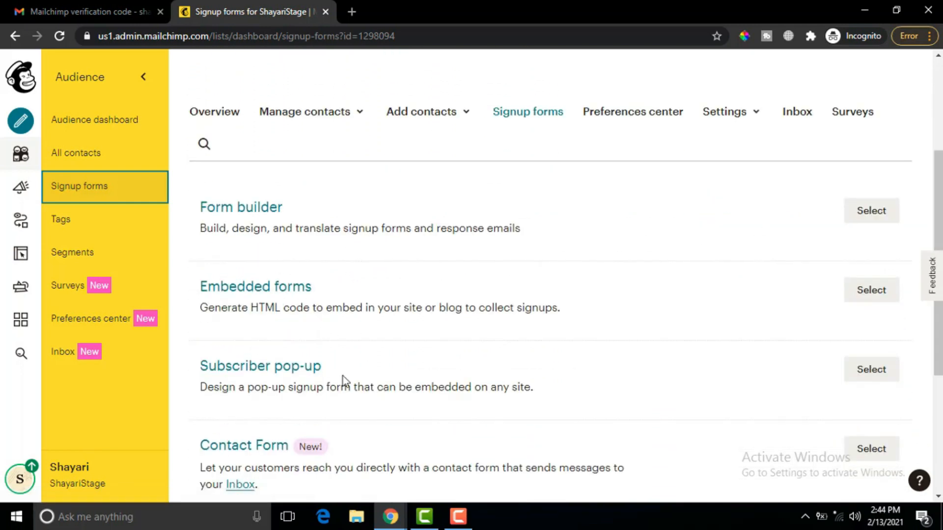
pyautogui.scroll(-3, 938, 294)
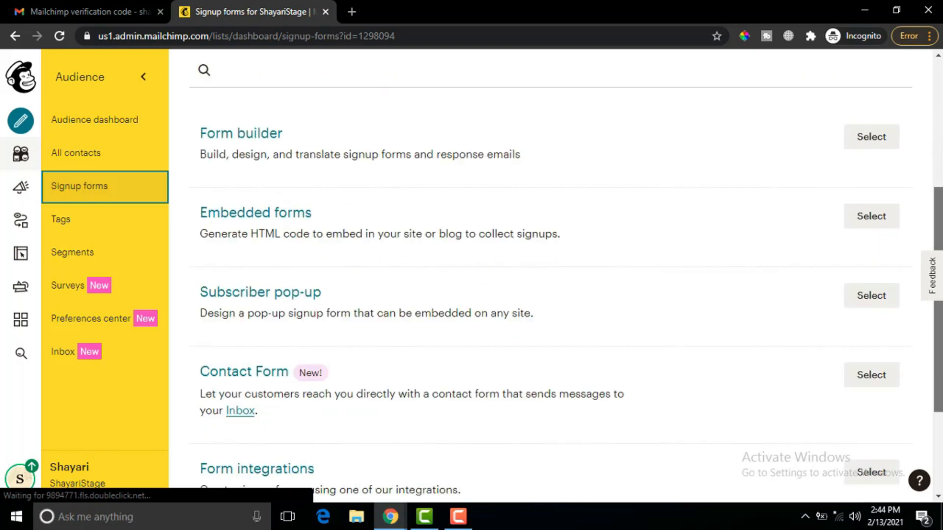
pyautogui.scroll(-1, 471, 280)
pyautogui.scroll(3, 471, 279)
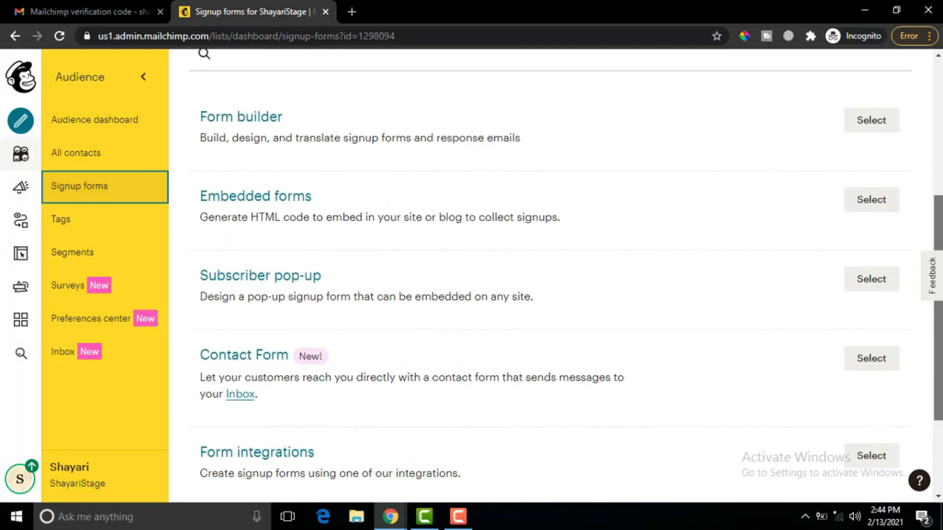
pyautogui.scroll(3, 906, 186)
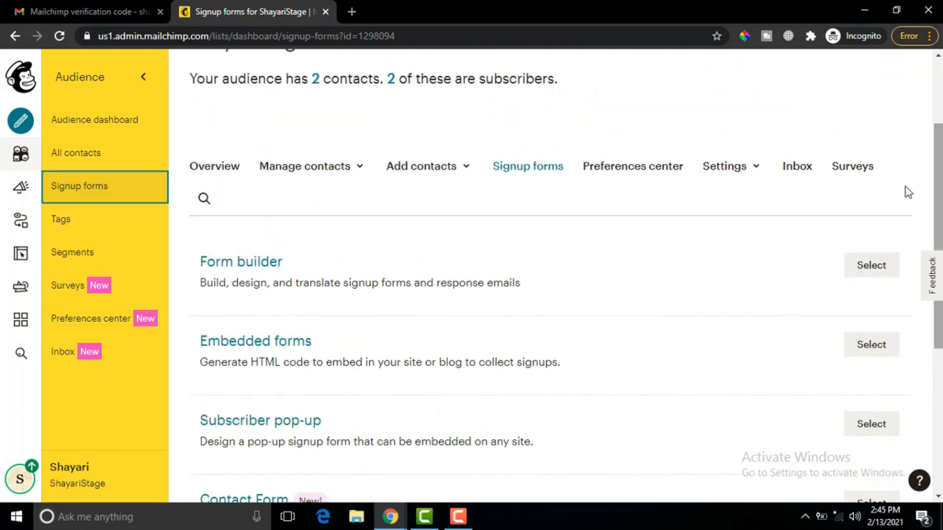
pyautogui.click(756, 172)
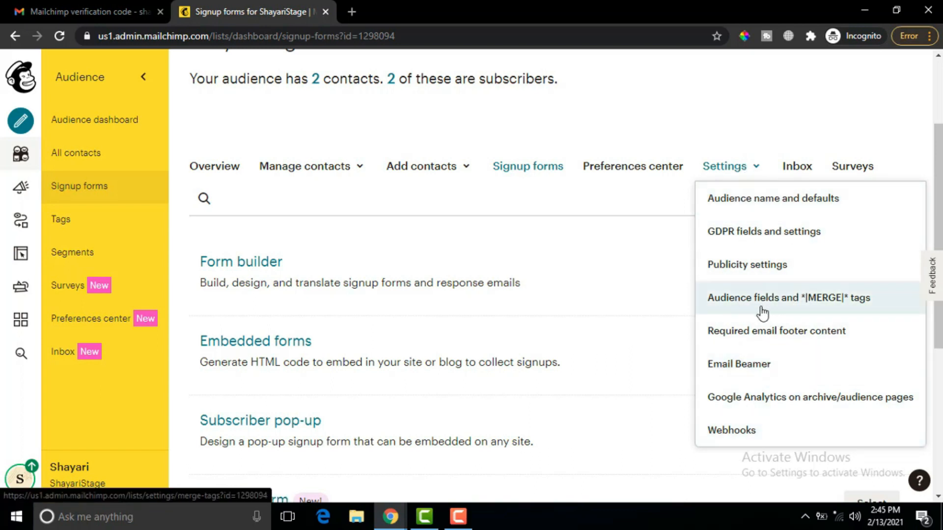
# - Save Audience fields and *|MERGE|* tags with First Name required and visible, then return to Signup forms
pyautogui.click(778, 304)
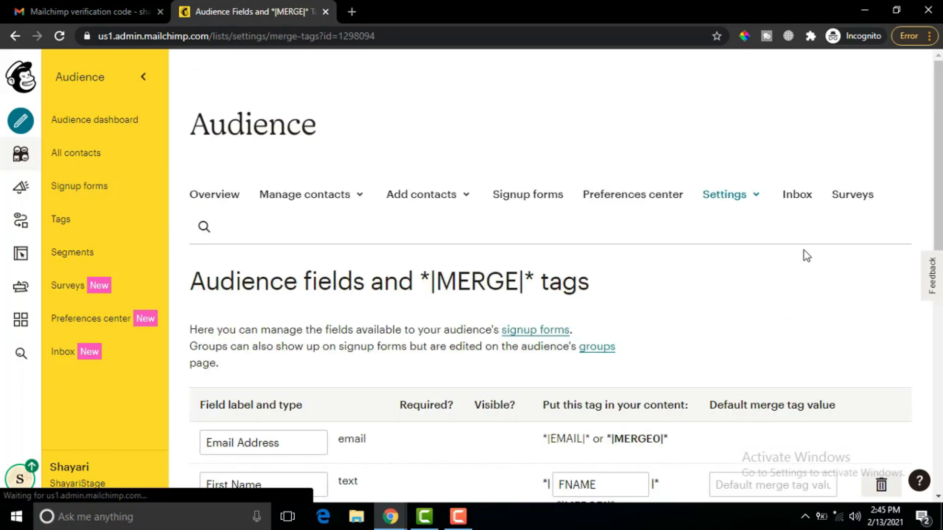
pyautogui.moveTo(940, 189); pyautogui.dragTo(940, 359)
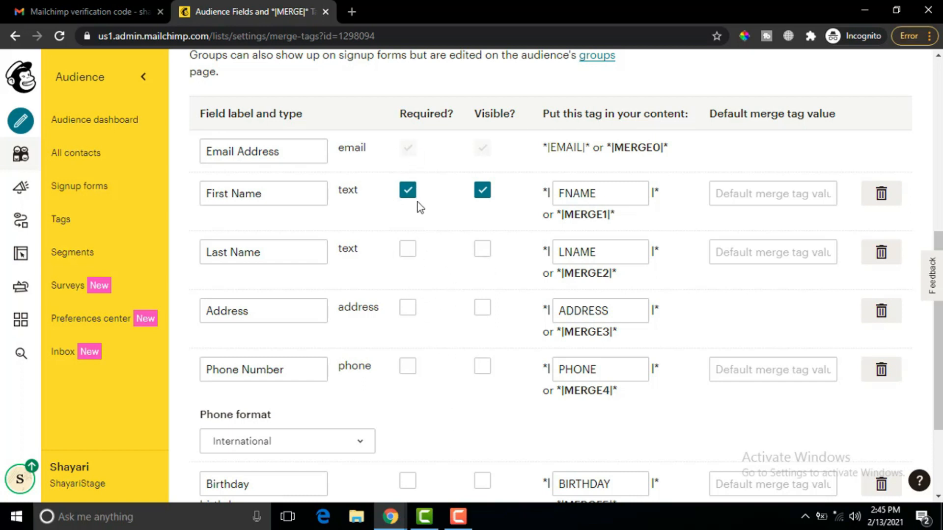
pyautogui.scroll(-3, 560, 441)
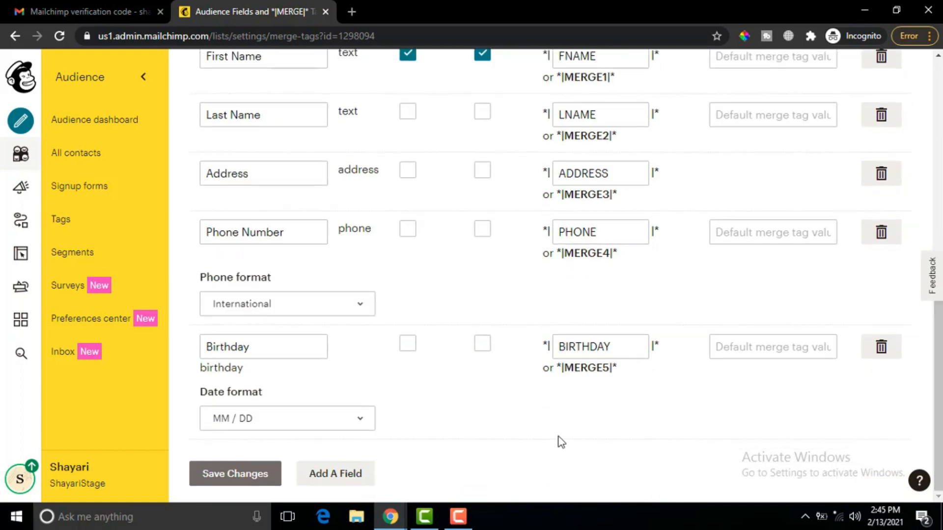
pyautogui.click(245, 474)
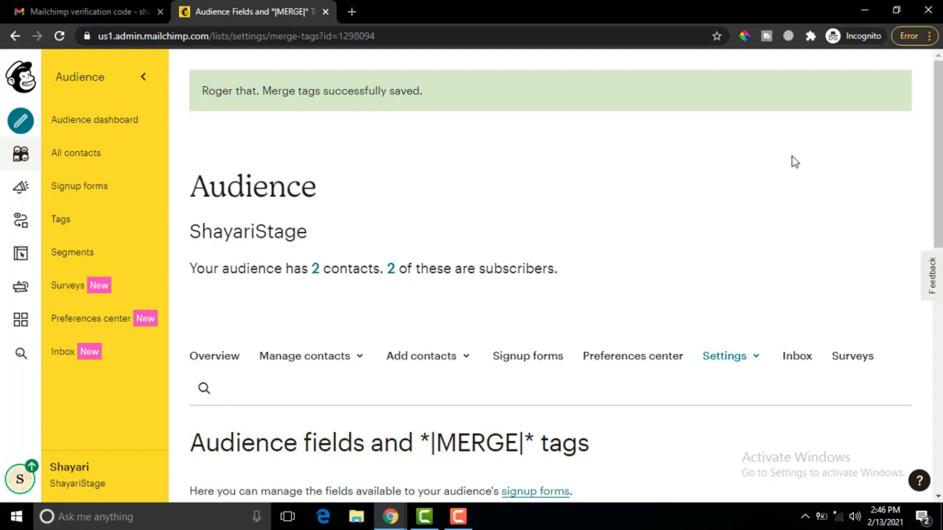
pyautogui.scroll(-3, 625, 297)
pyautogui.scroll(1, 626, 298)
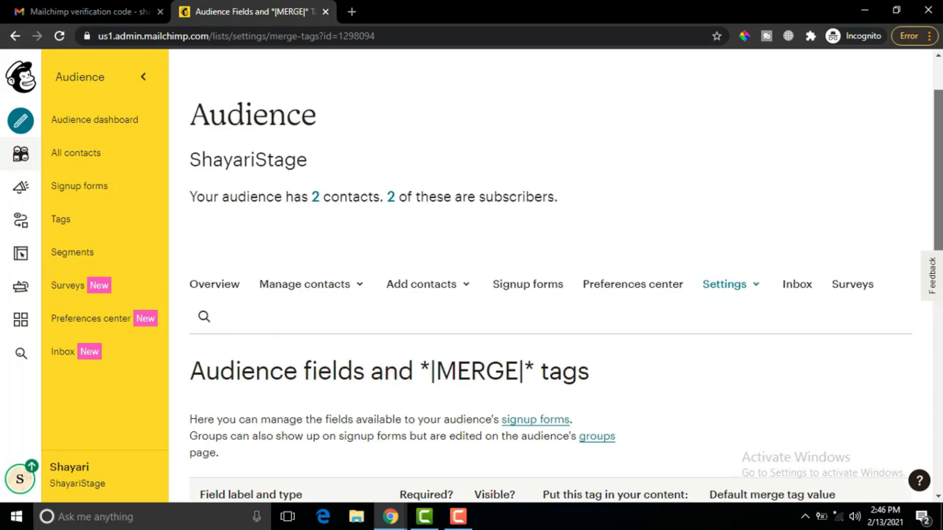
pyautogui.click(513, 279)
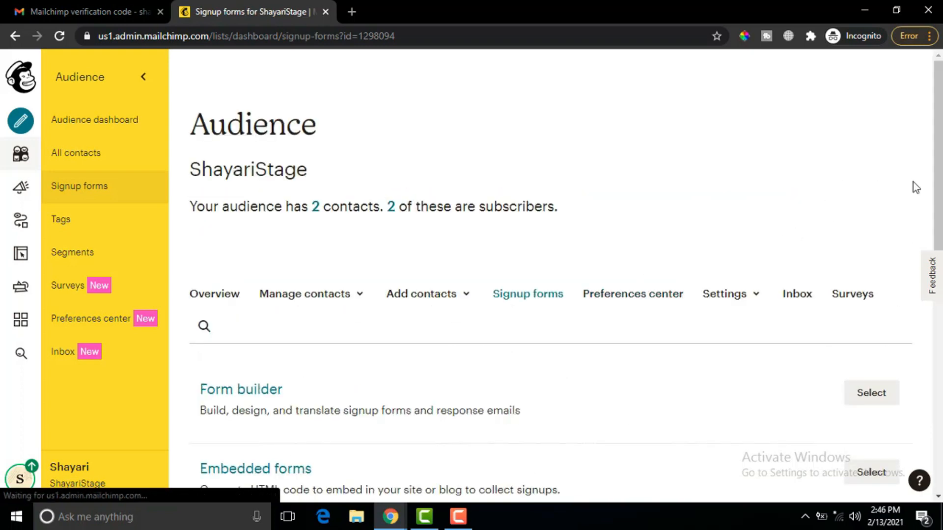
# - Scroll the Signup forms page down to the Subscriber pop-up option
pyautogui.scroll(-5, 916, 187)
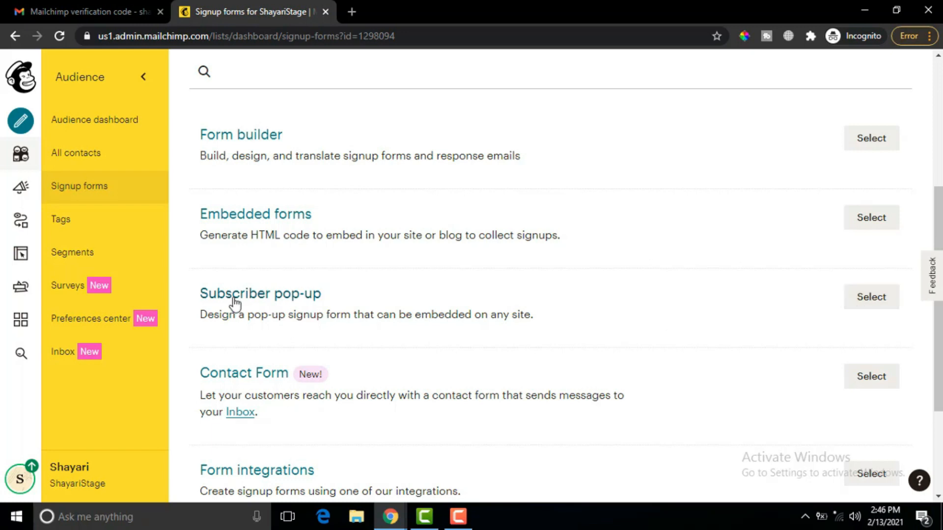
# - Open the Subscriber pop-up builder, keeping the 'Subscribe to our newsletter' heading unchanged after a test edit
pyautogui.click(861, 310)
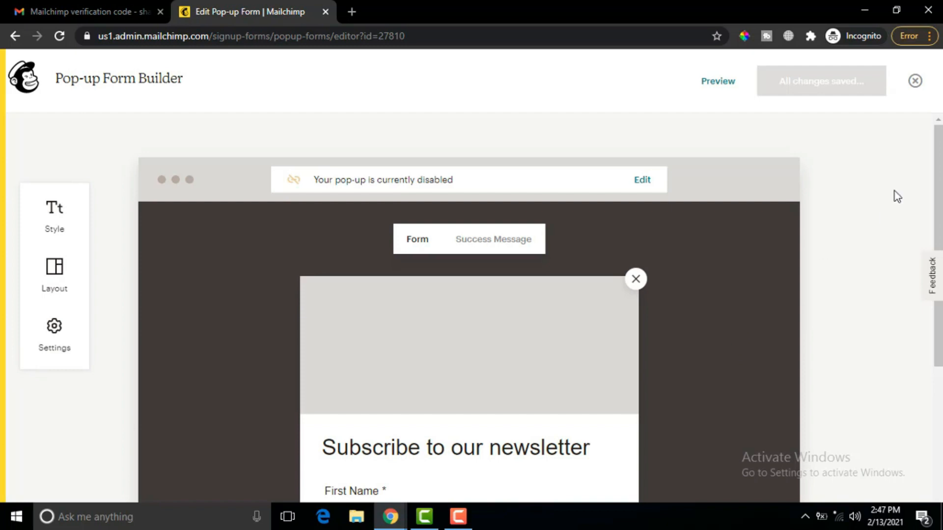
pyautogui.scroll(-3, 941, 188)
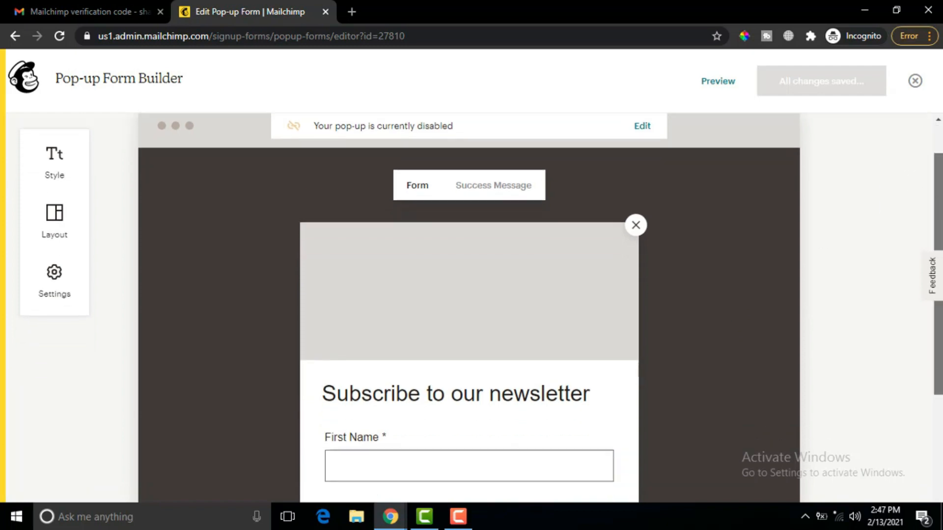
pyautogui.scroll(3, 684, 229)
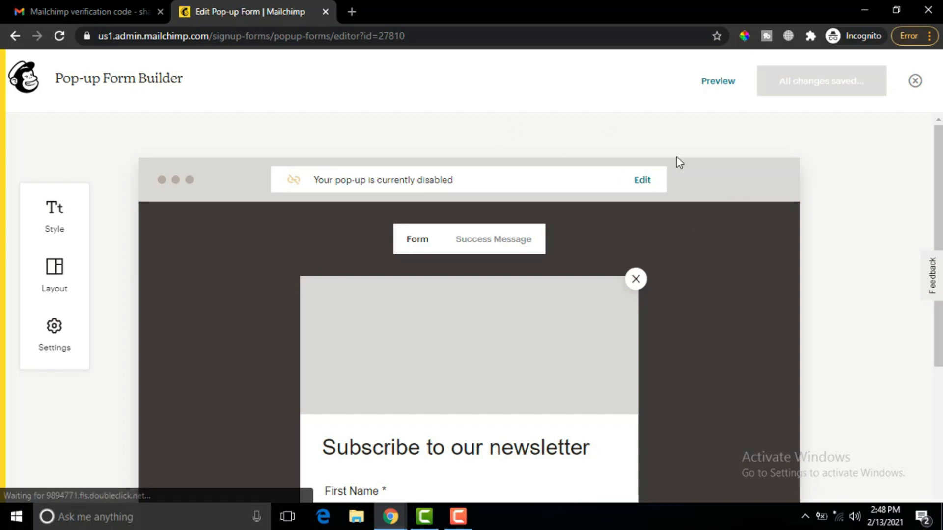
pyautogui.scroll(-3, 892, 193)
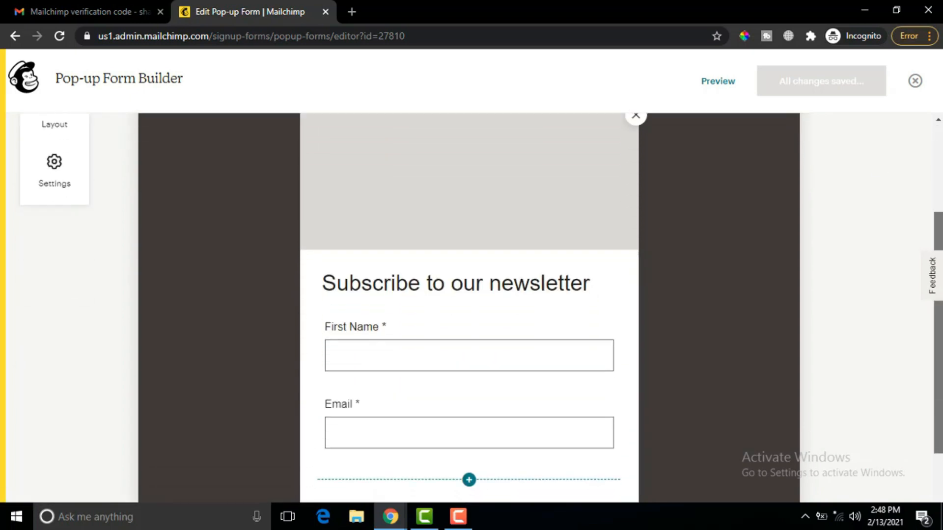
pyautogui.scroll(-2, 609, 206)
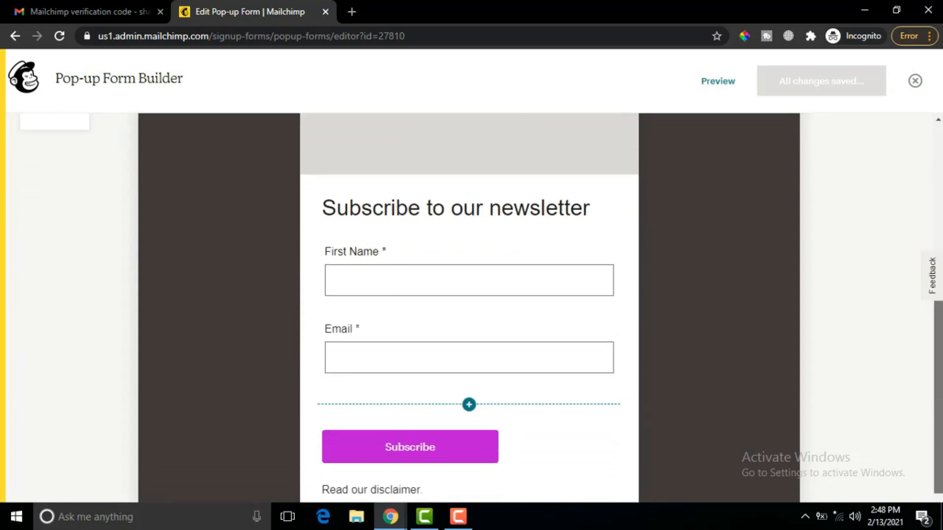
pyautogui.click(572, 212)
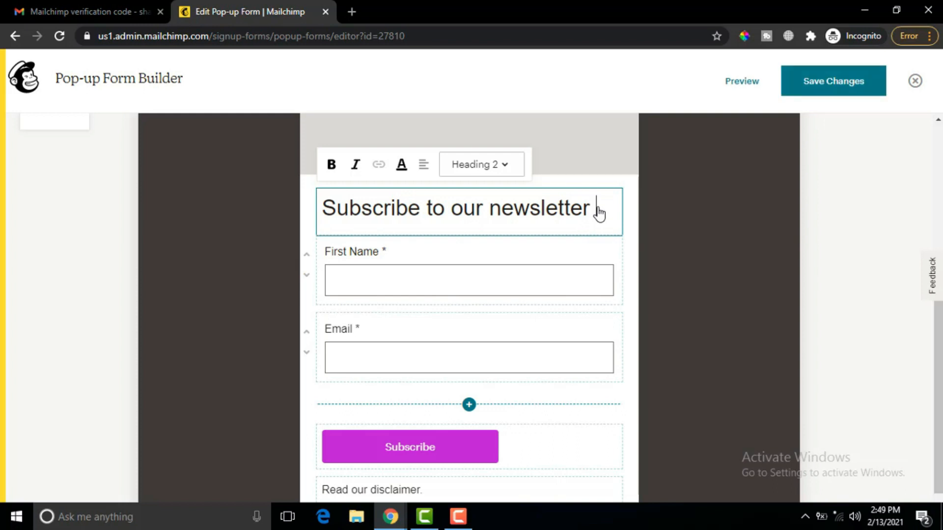
pyautogui.write('artart')
pyautogui.press('BackSpace')
pyautogui.press('BackSpace')
pyautogui.press('BackSpace')
pyautogui.press('BackSpace')
pyautogui.press('BackSpace')
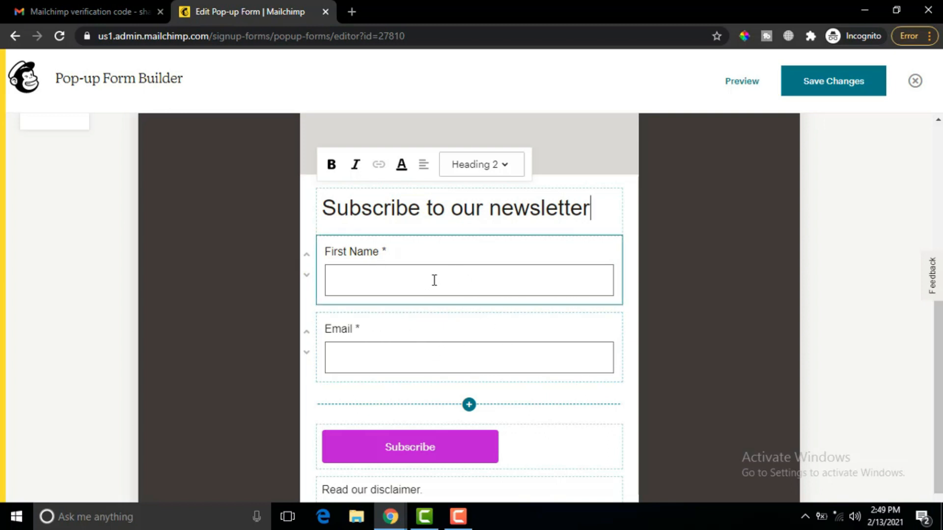
# - Move First Name below Email and back above it, then show the addable fields list
pyautogui.click(306, 276)
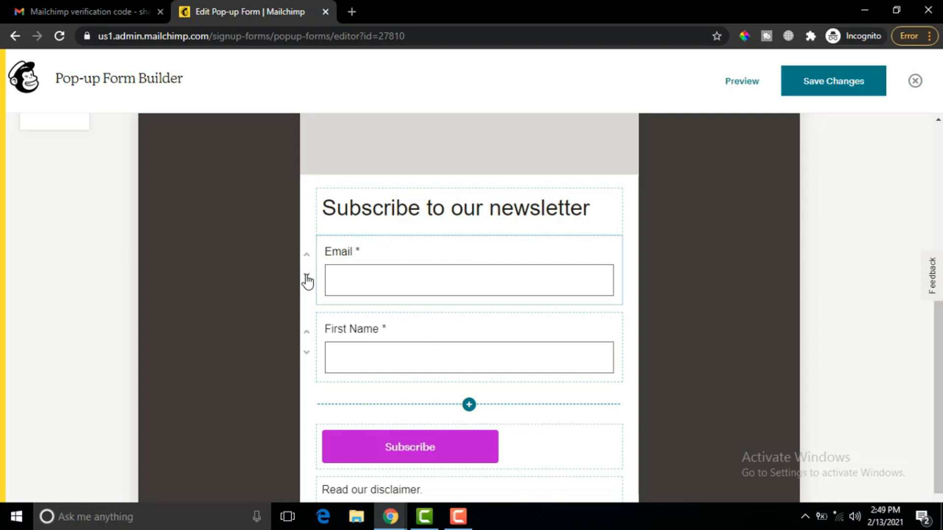
pyautogui.click(307, 333)
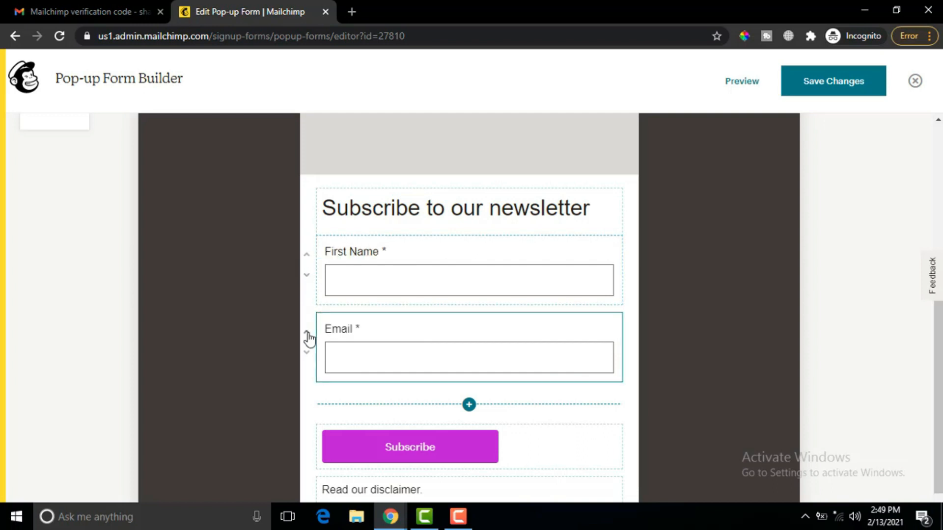
pyautogui.click(469, 405)
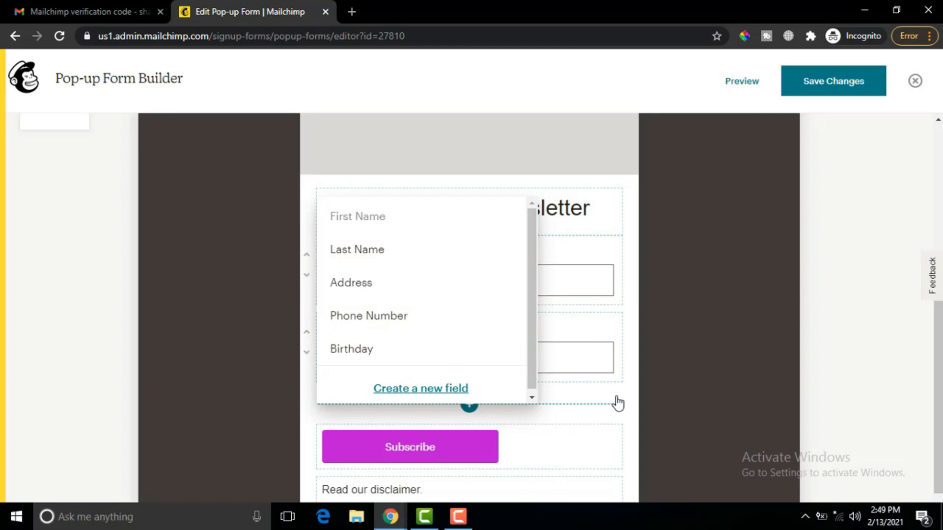
pyautogui.click(627, 384)
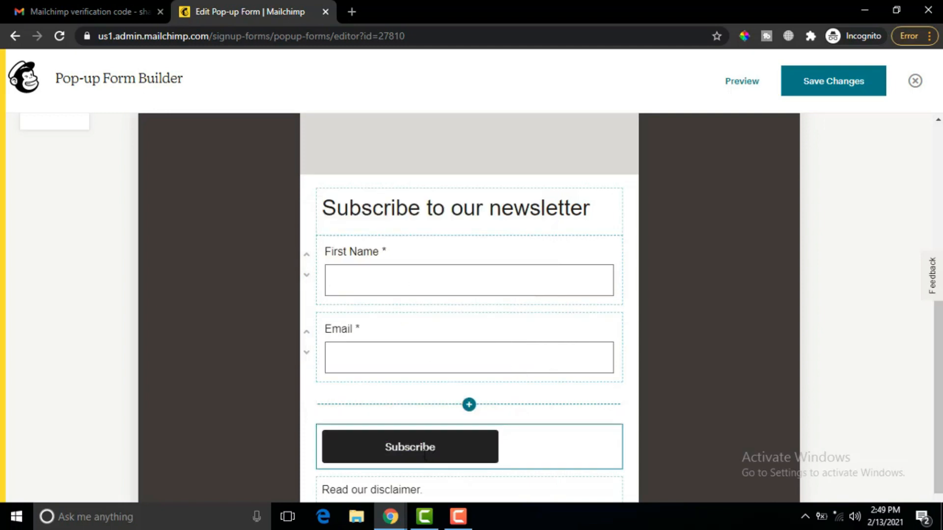
pyautogui.doubleClick(519, 446)
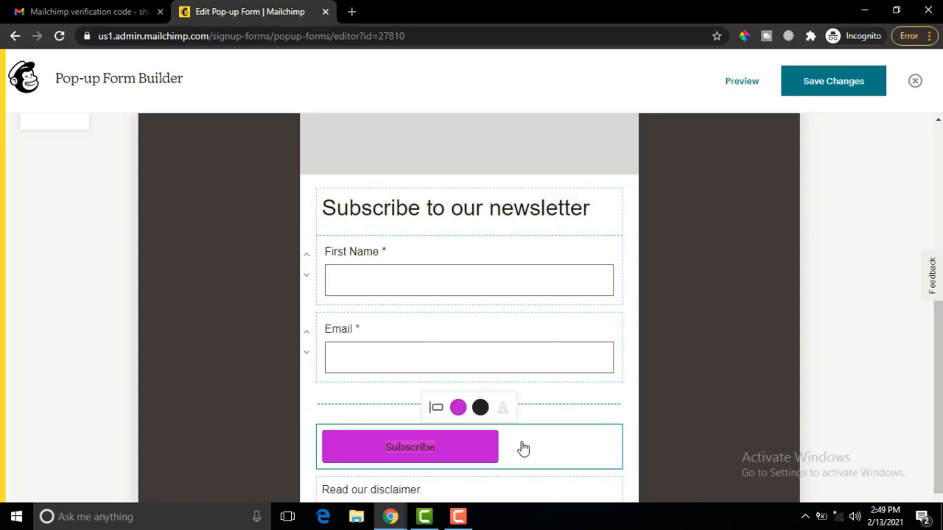
pyautogui.click(439, 450)
pyautogui.write('to newsletter')
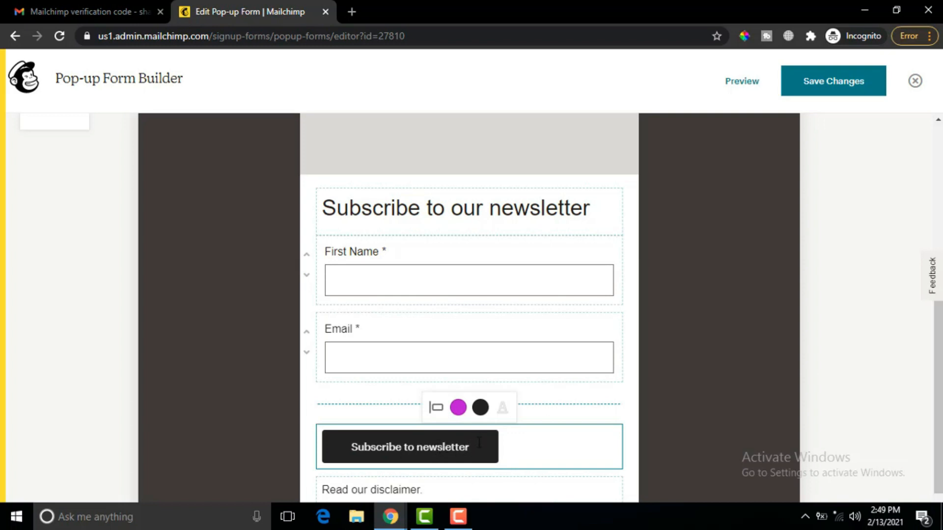
pyautogui.click(457, 408)
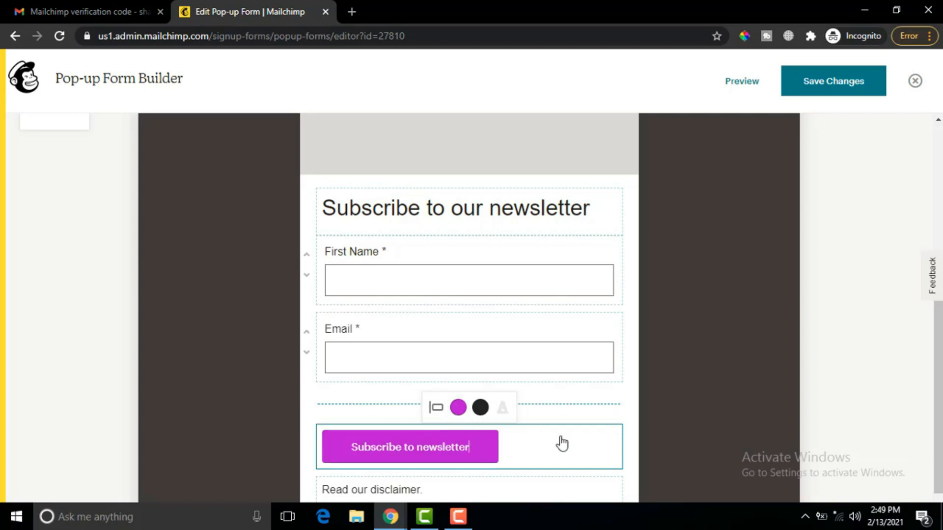
pyautogui.scroll(-2, 926, 312)
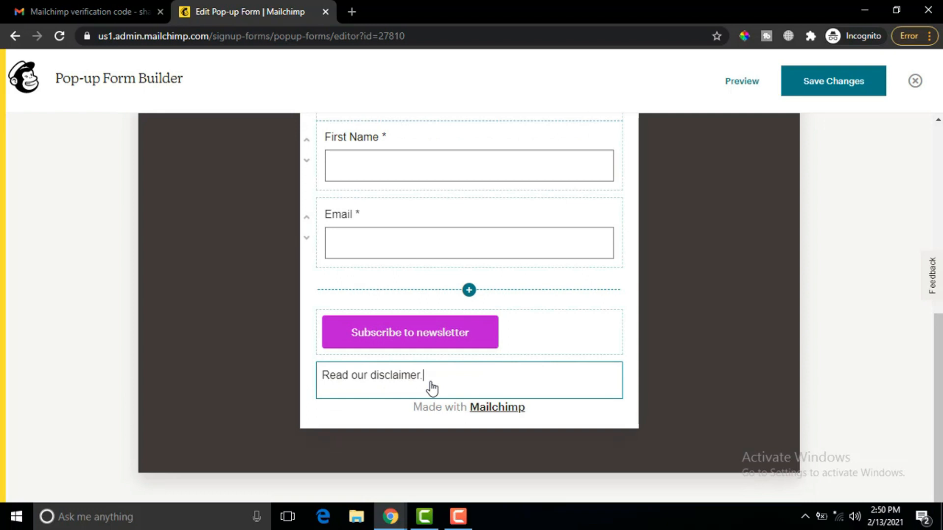
pyautogui.click(431, 386)
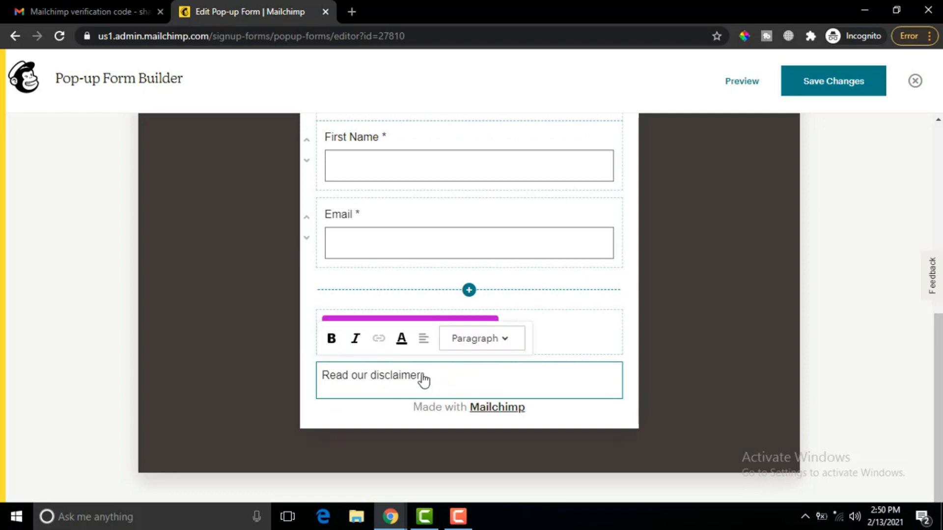
pyautogui.click(623, 298)
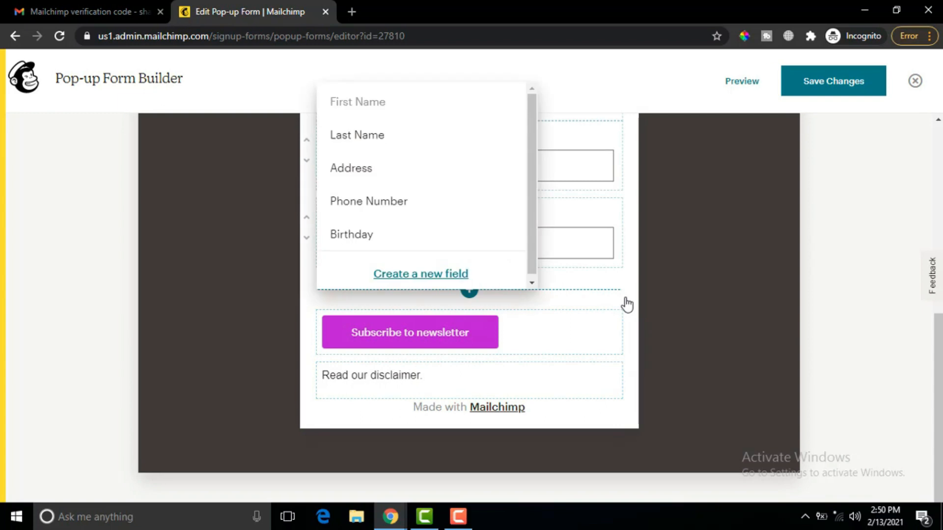
pyautogui.click(627, 268)
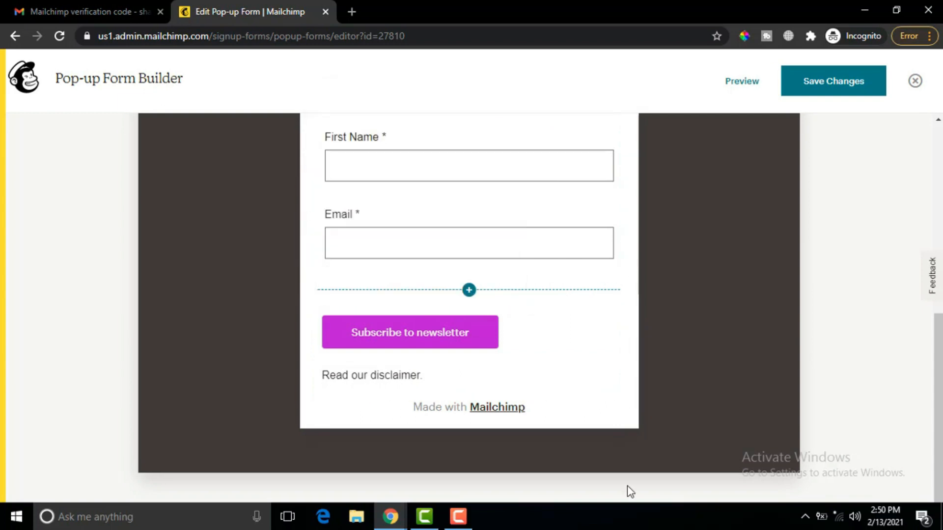
pyautogui.scroll(6, 749, 270)
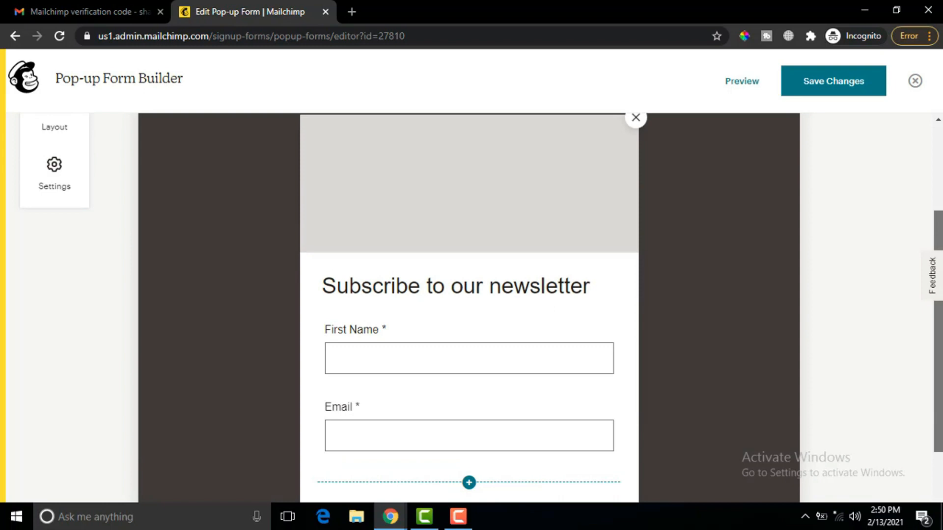
pyautogui.moveTo(452, 277)
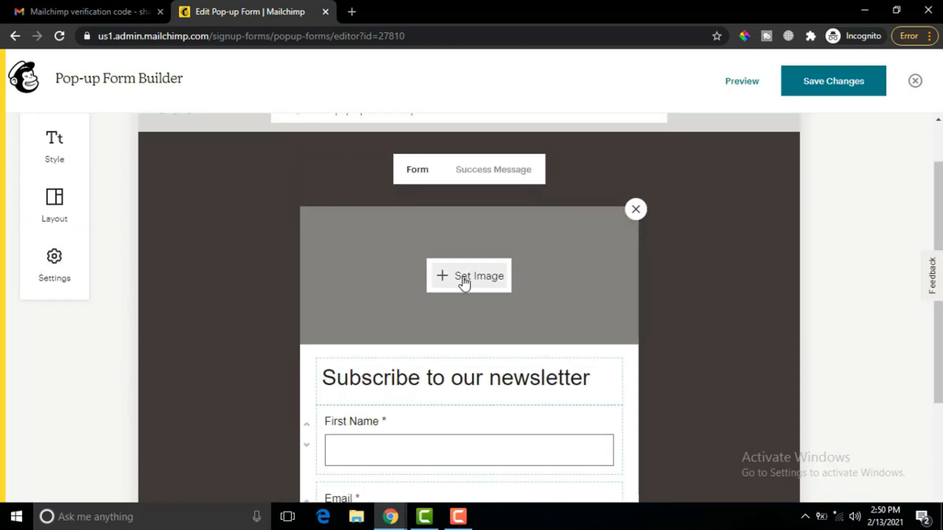
# - Upload the Desktop 'Untitled design' sunflower Welcome image as the pop-up's header image
pyautogui.click(473, 280)
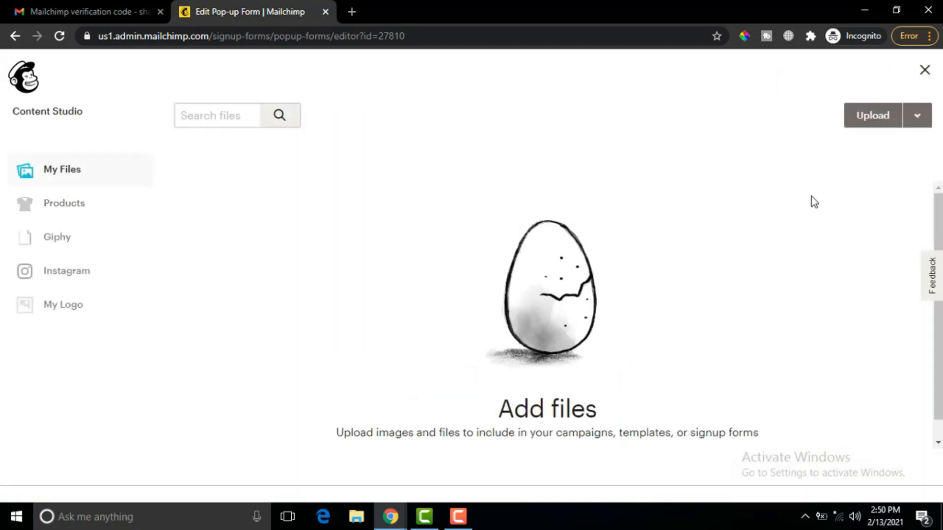
pyautogui.click(873, 118)
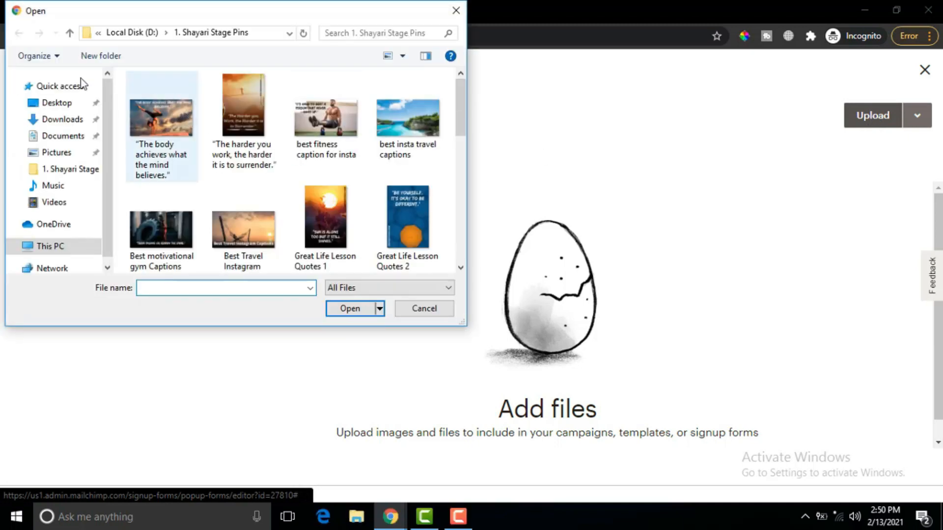
pyautogui.click(52, 103)
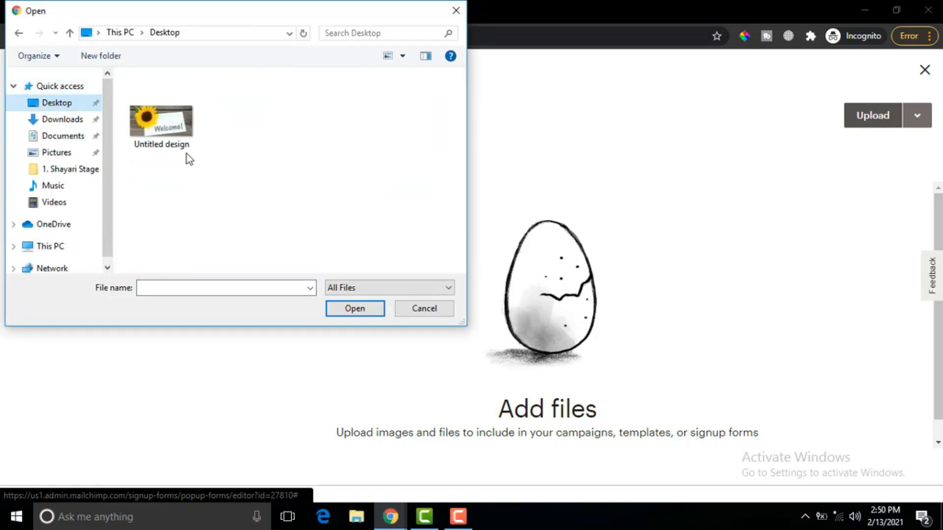
pyautogui.click(167, 142)
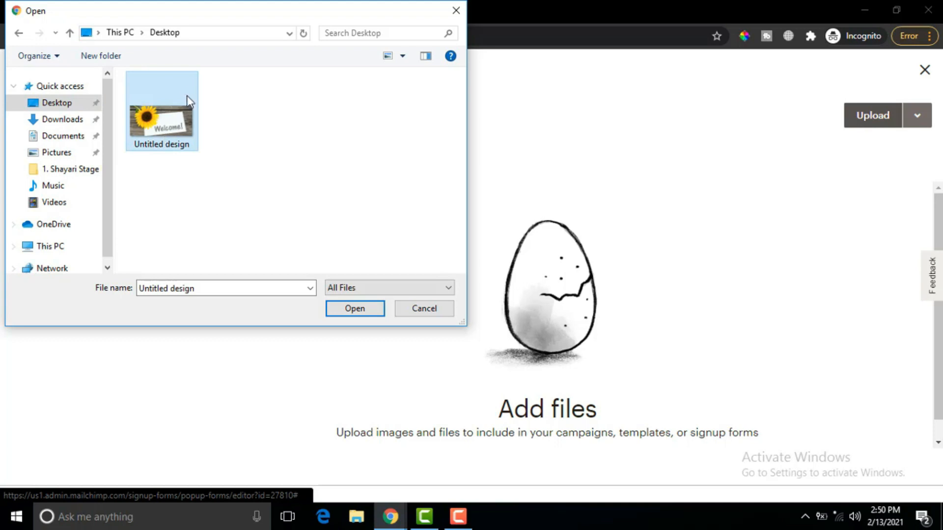
pyautogui.click(360, 313)
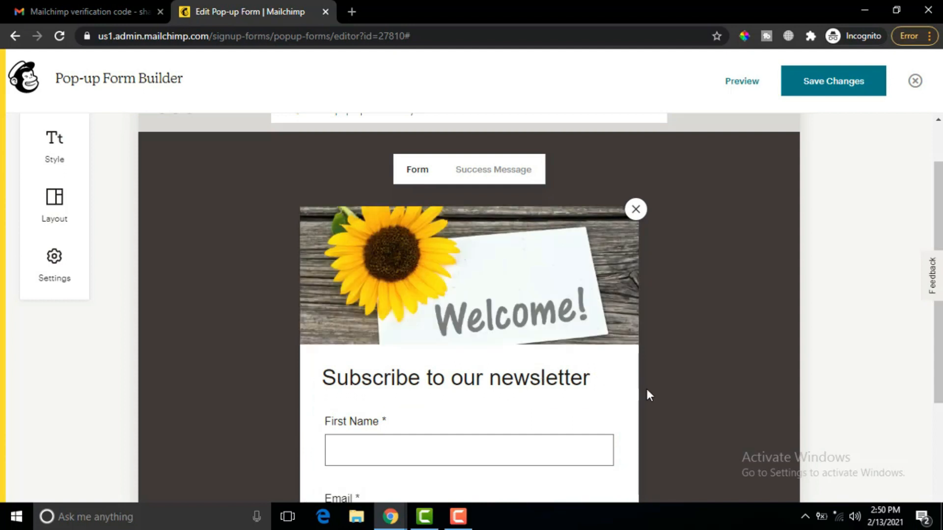
pyautogui.moveTo(940, 186); pyautogui.dragTo(940, 217)
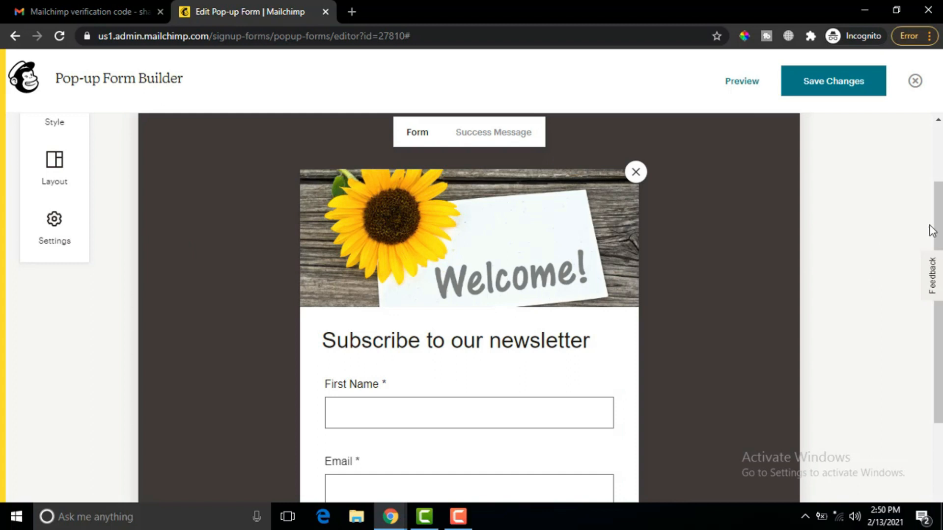
pyautogui.scroll(2, 931, 231)
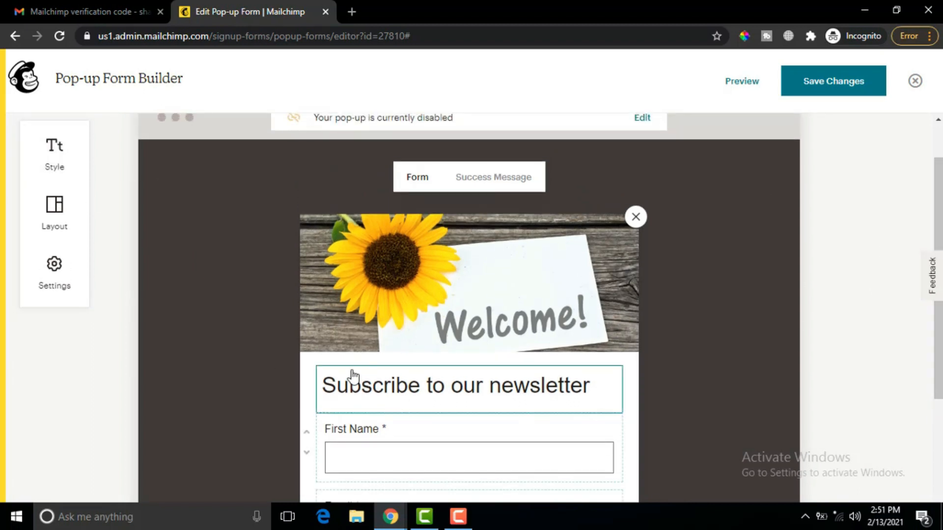
# - Drop the pop-up's overlay opacity to minimum and keep Display set to Immediately
pyautogui.click(54, 271)
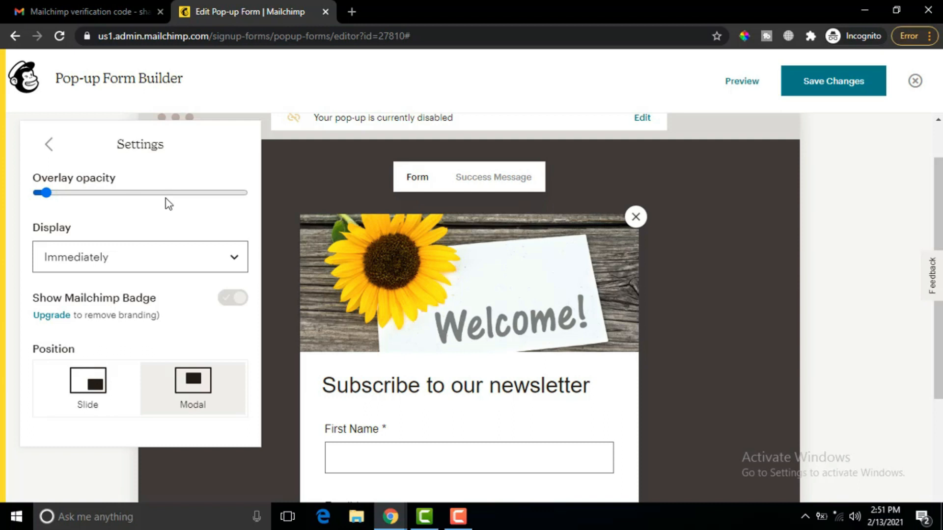
pyautogui.moveTo(51, 194)
pyautogui.mouseDown()
pyautogui.moveTo(157, 198)
pyautogui.moveTo(39, 202)
pyautogui.mouseUp()
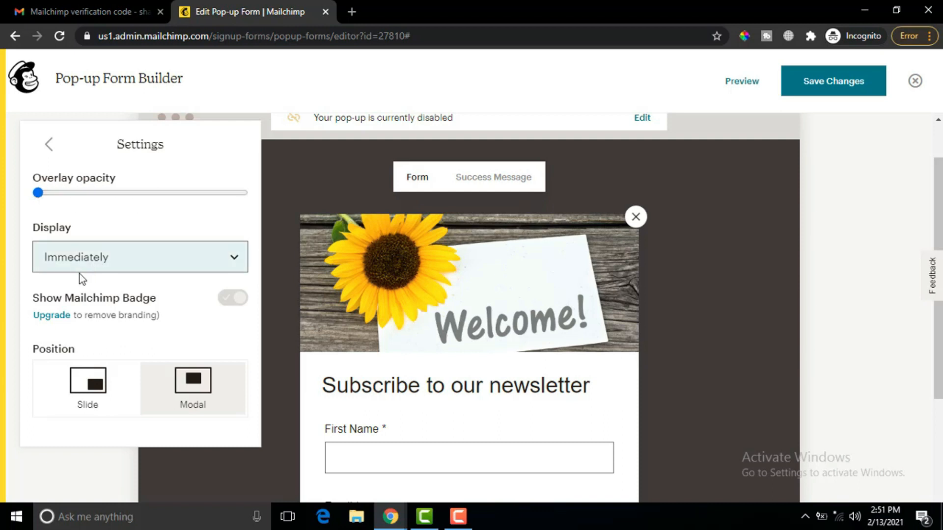
pyautogui.click(235, 264)
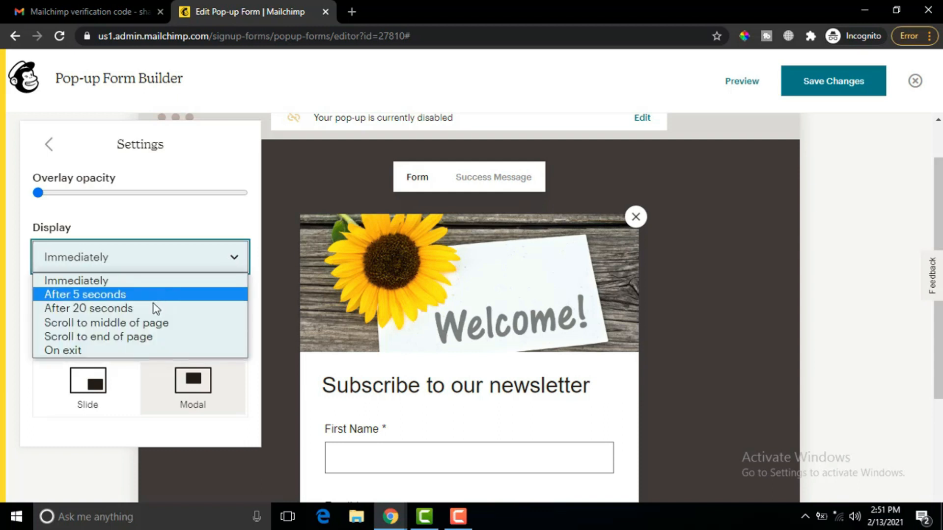
pyautogui.click(229, 220)
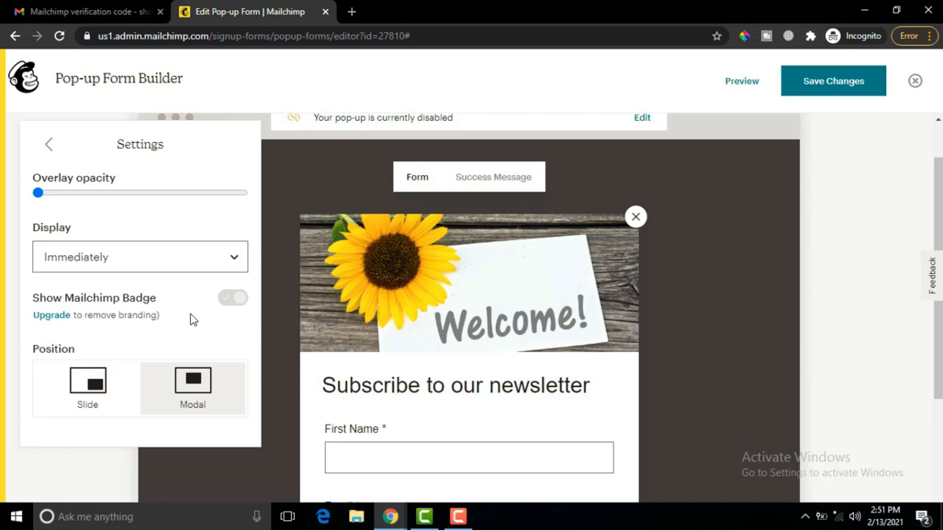
# - Leave the pop-up position on Modal after trying Slide, and close the settings panel
pyautogui.click(127, 401)
pyautogui.click(167, 400)
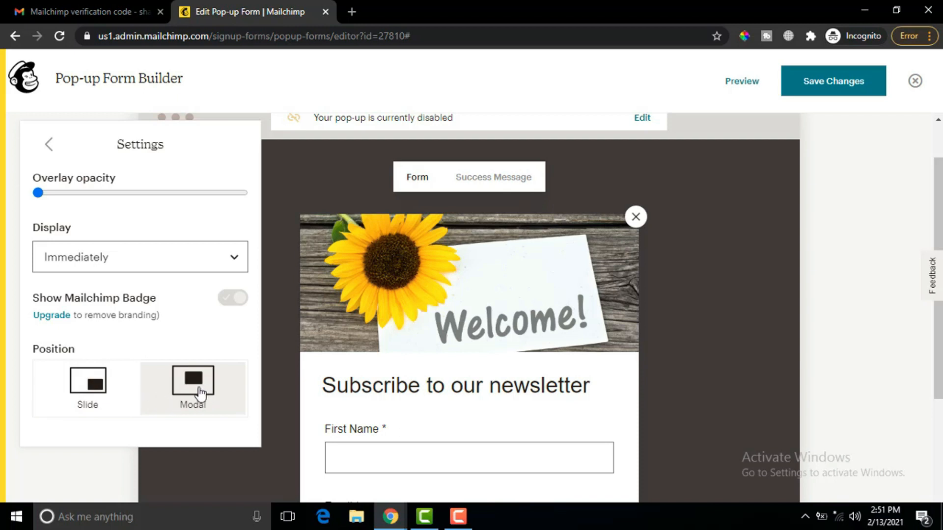
pyautogui.click(88, 404)
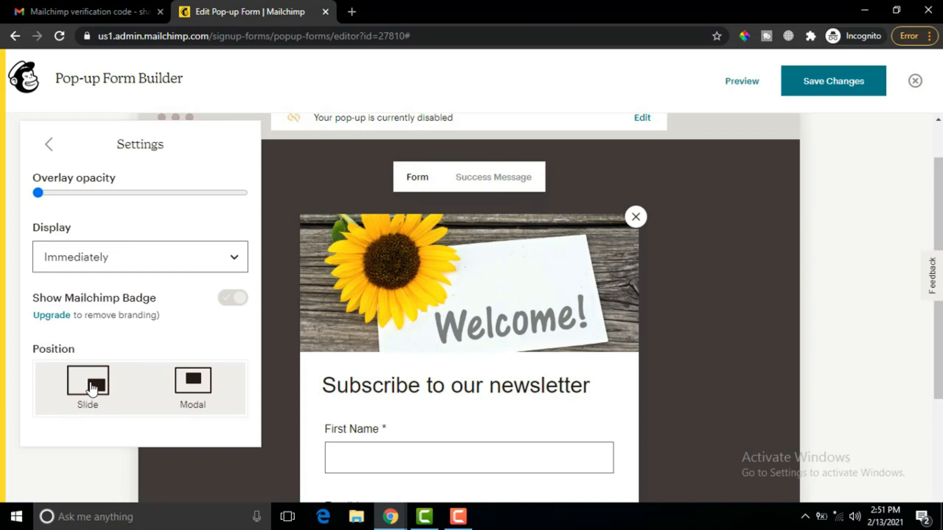
pyautogui.click(189, 378)
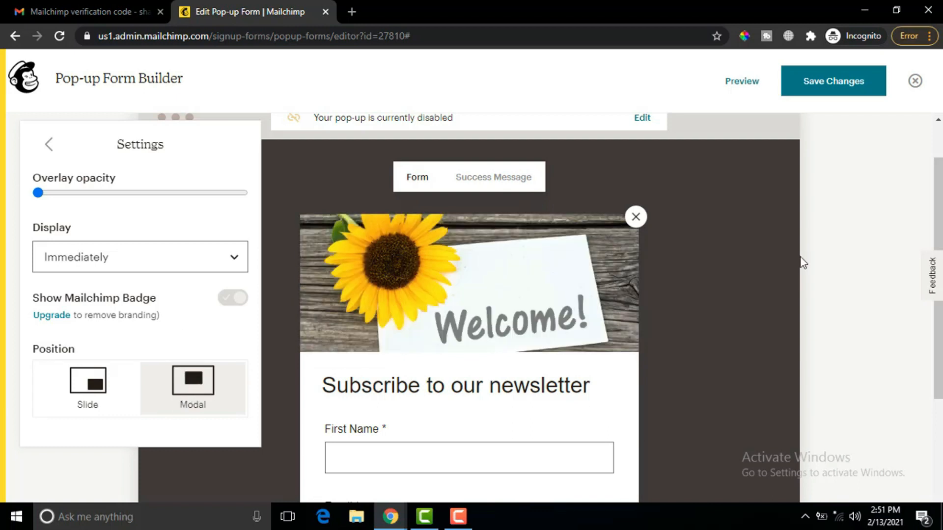
pyautogui.moveTo(489, 266)
pyautogui.click(92, 473)
pyautogui.scroll(-2, 528, 261)
pyautogui.moveTo(937, 252); pyautogui.dragTo(930, 172)
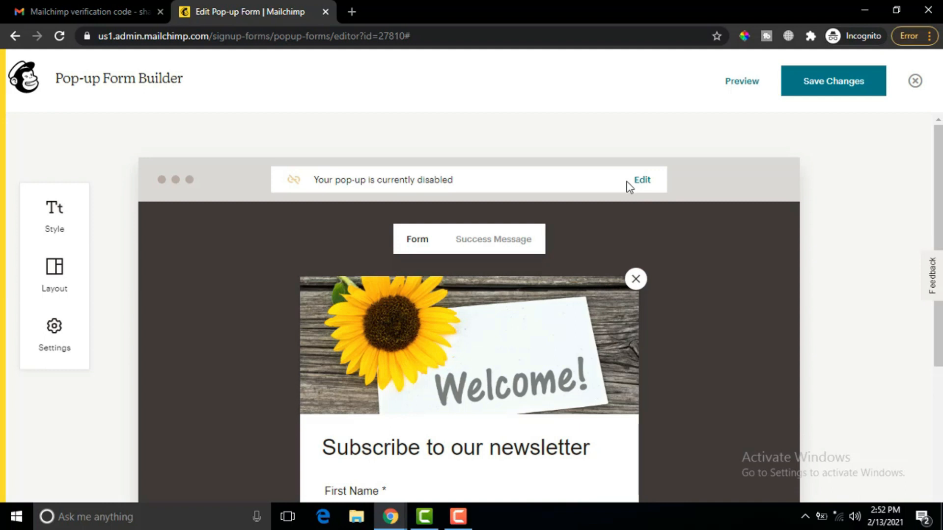
pyautogui.click(641, 183)
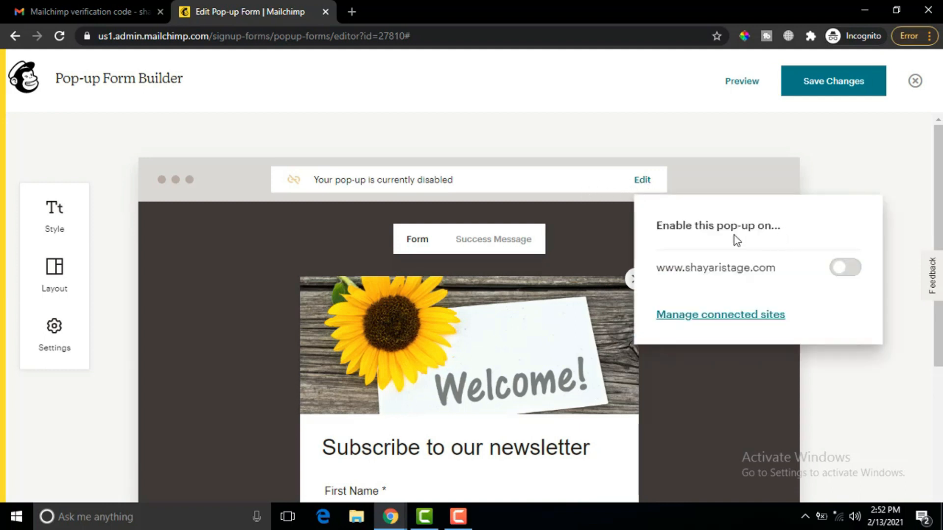
pyautogui.click(853, 274)
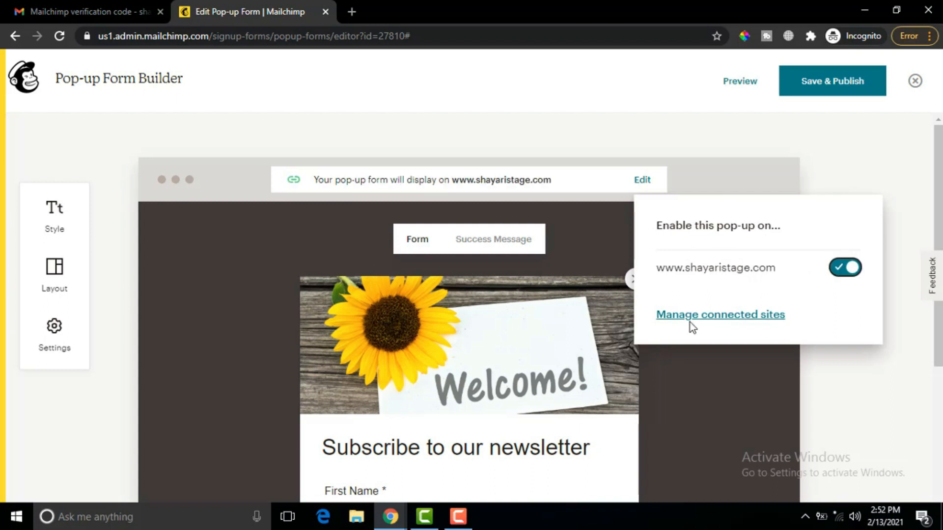
pyautogui.click(731, 319)
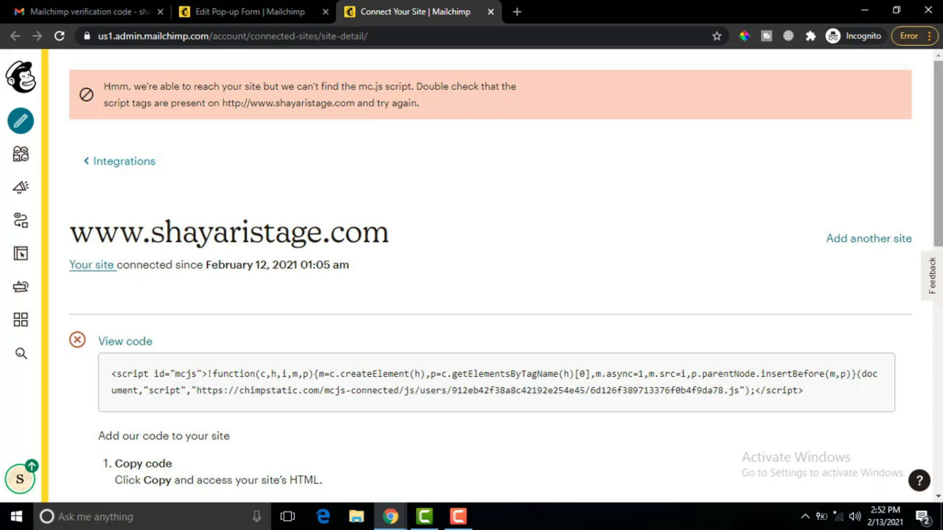
# - Copy the mc.js connection script and switch to Chrome's Blogger: Theme window
pyautogui.scroll(-3, 939, 203)
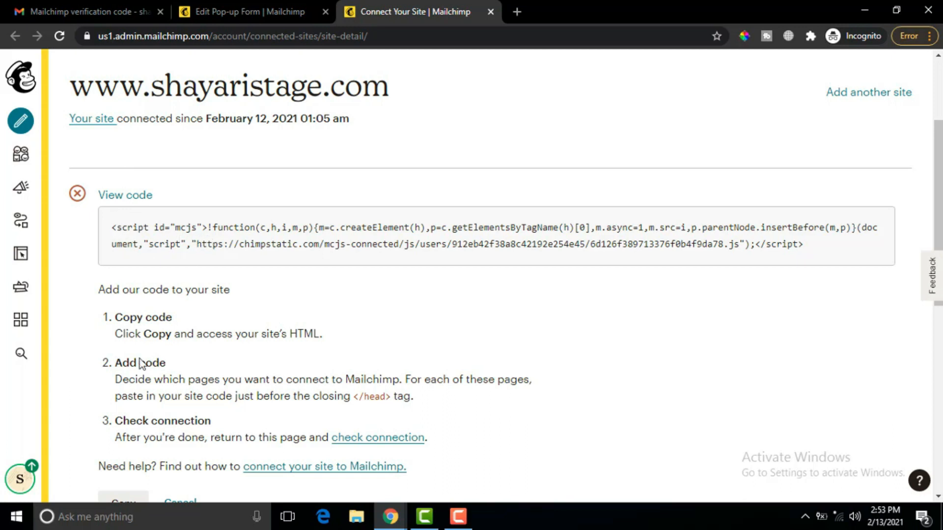
pyautogui.moveTo(386, 397); pyautogui.dragTo(355, 398)
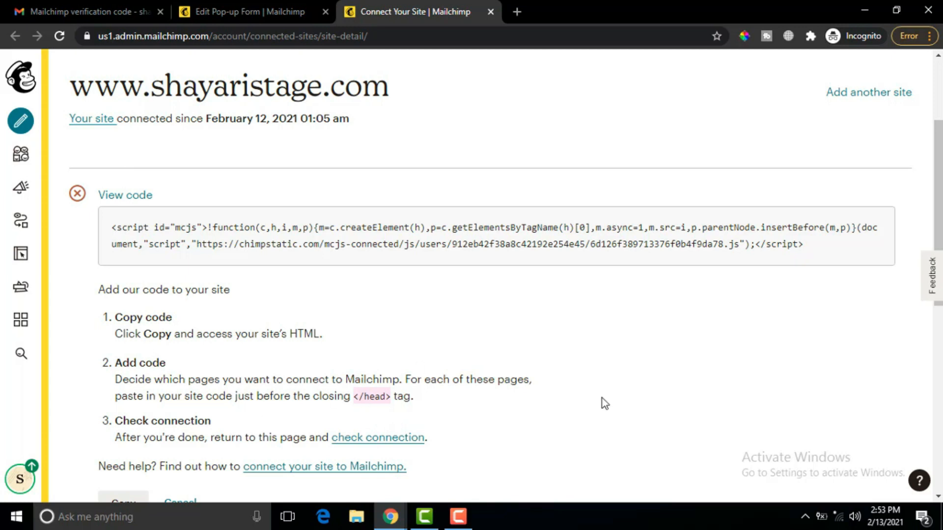
pyautogui.scroll(-4, 505, 276)
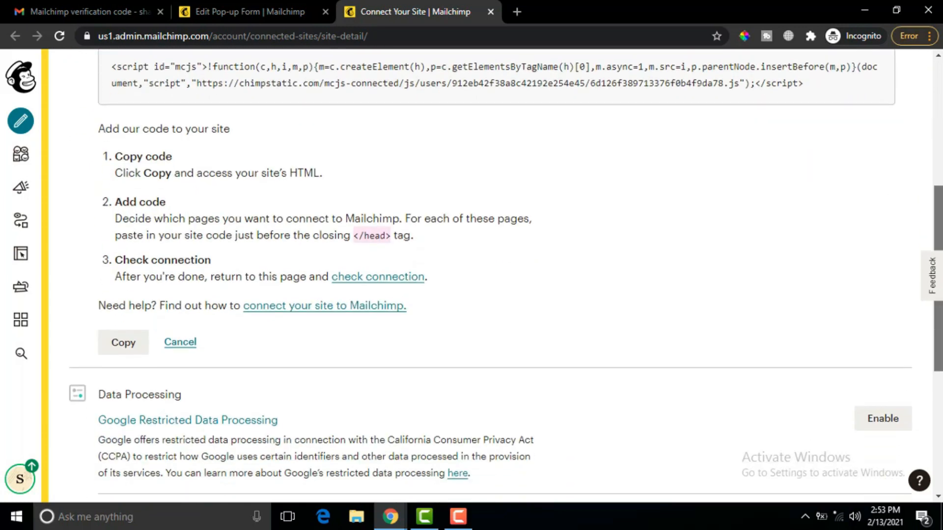
pyautogui.click(126, 297)
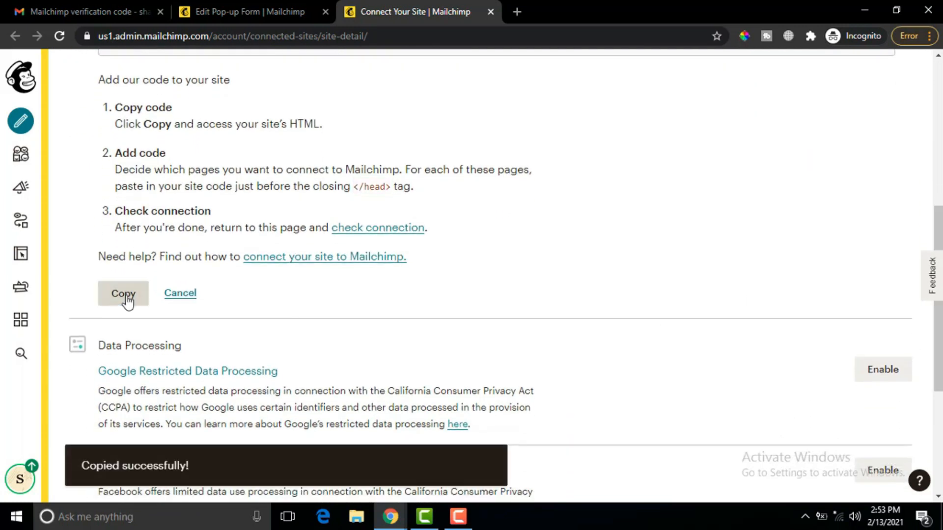
pyautogui.scroll(6, 940, 218)
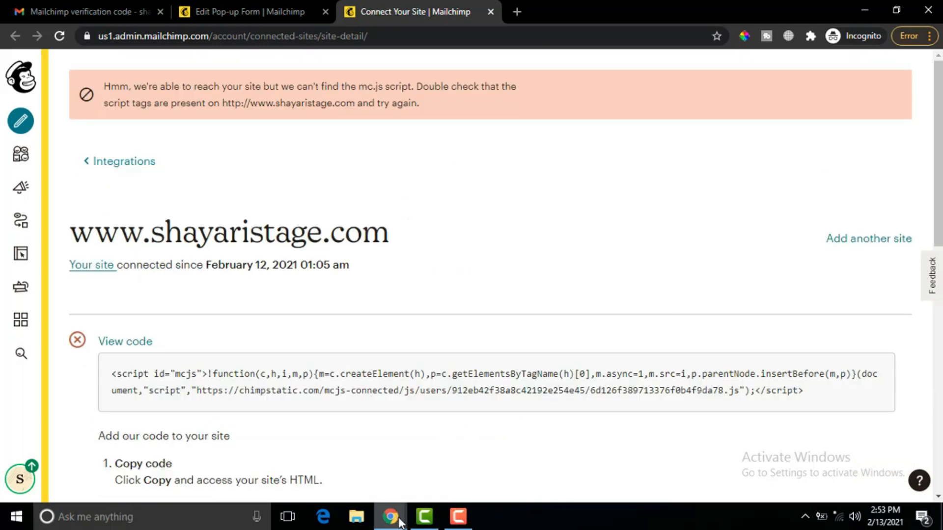
pyautogui.moveTo(391, 522)
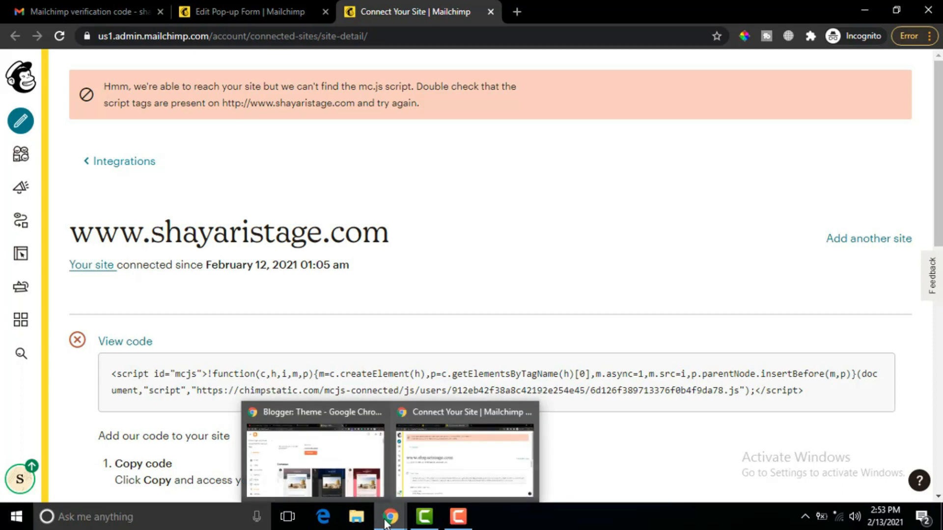
pyautogui.click(319, 472)
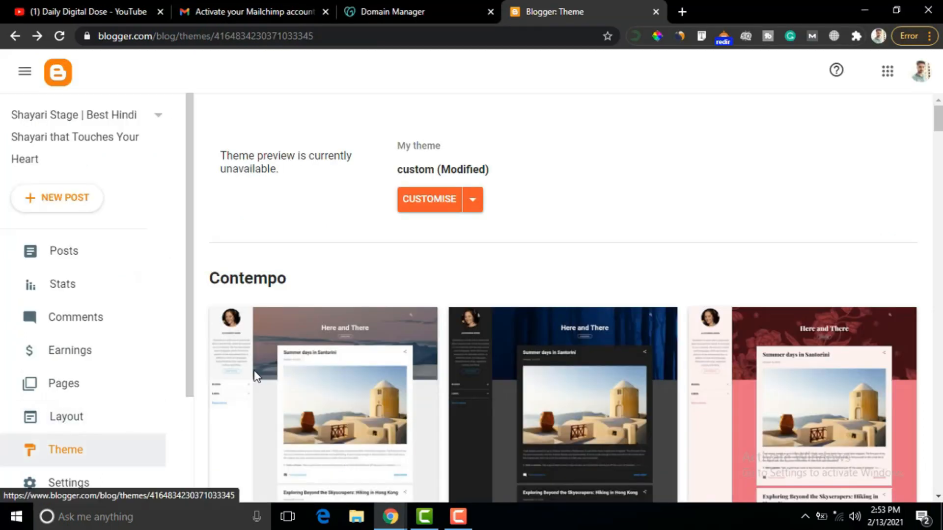
# - In Edit HTML, paste the mc.js script on a new line after <head>, save, and return to Theme
pyautogui.click(475, 203)
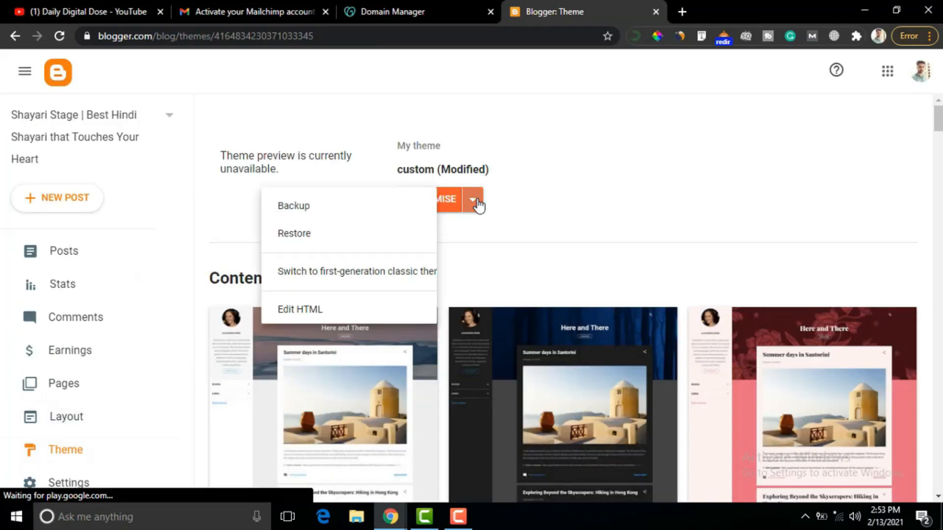
pyautogui.click(305, 317)
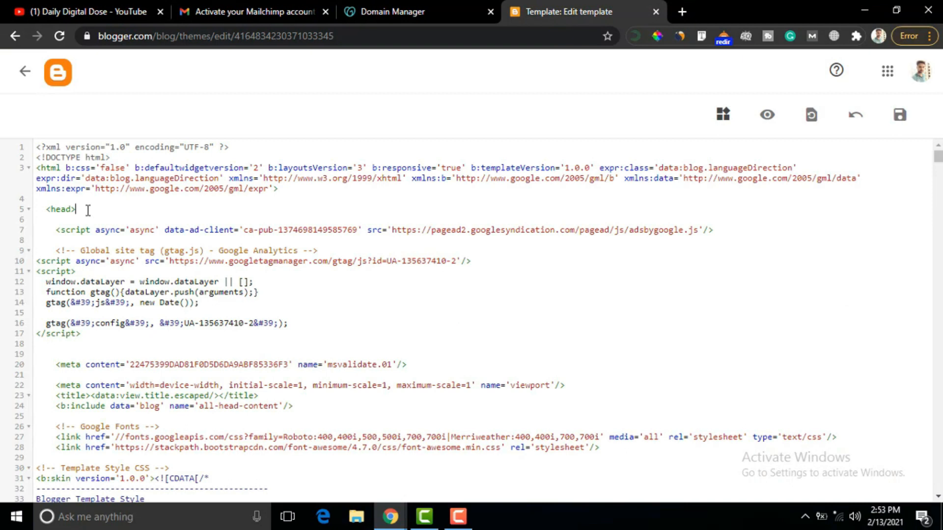
pyautogui.press('Return')
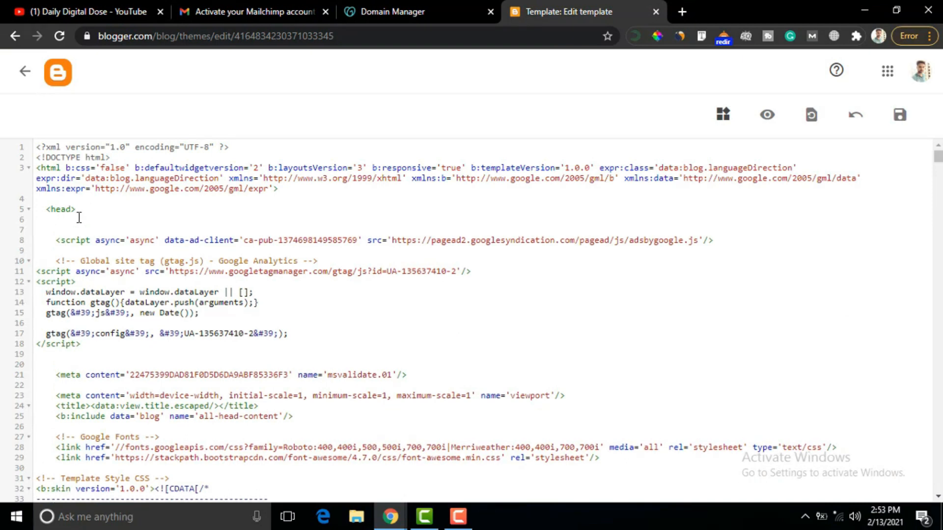
pyautogui.press('Return')
pyautogui.hotkey('ctrl', 'v')
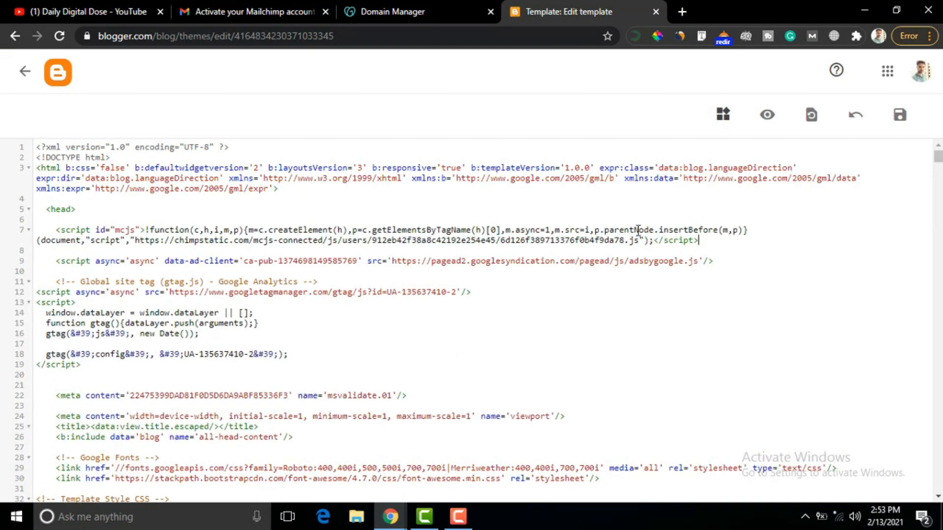
pyautogui.click(901, 116)
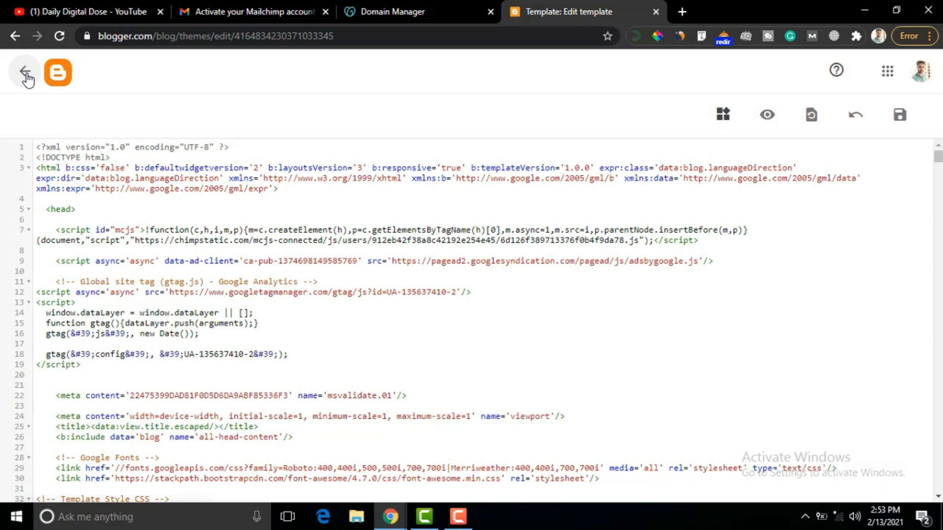
pyautogui.click(25, 74)
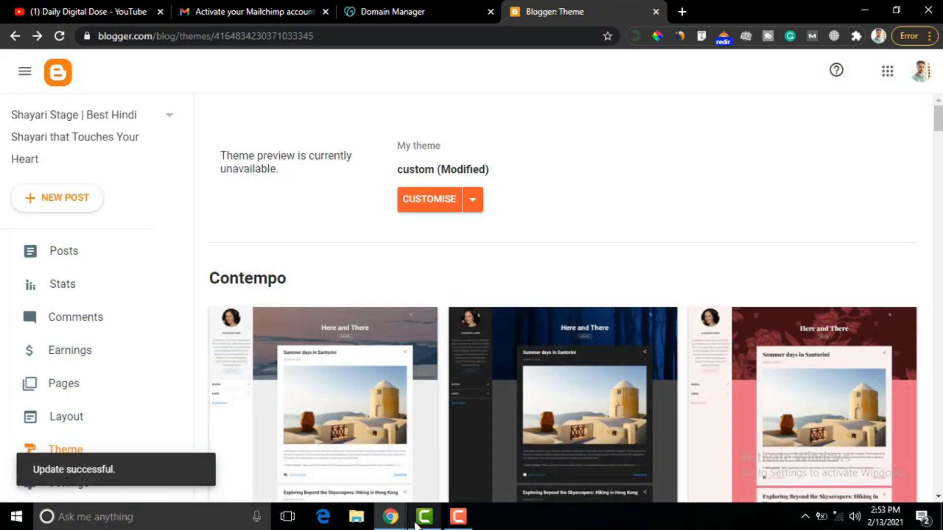
pyautogui.moveTo(396, 524)
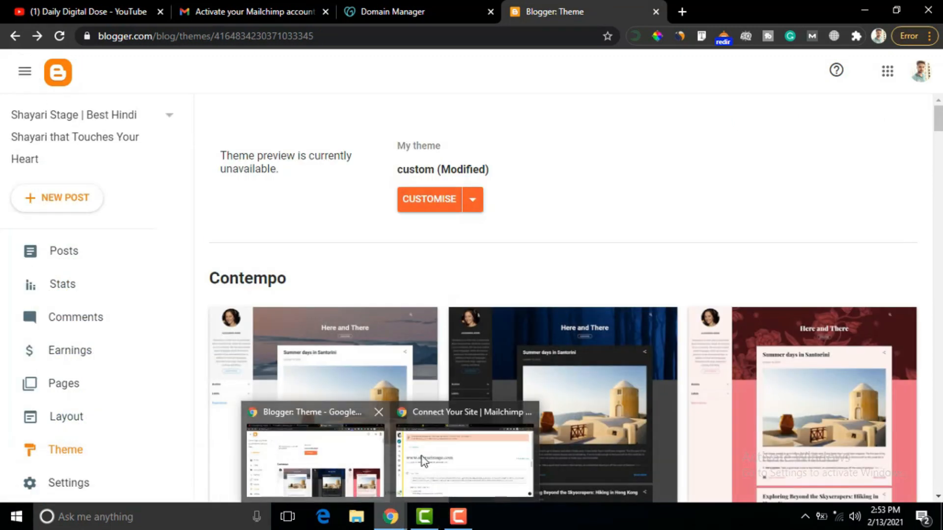
pyautogui.click(456, 457)
pyautogui.scroll(-7, 754, 197)
pyautogui.scroll(7, 751, 232)
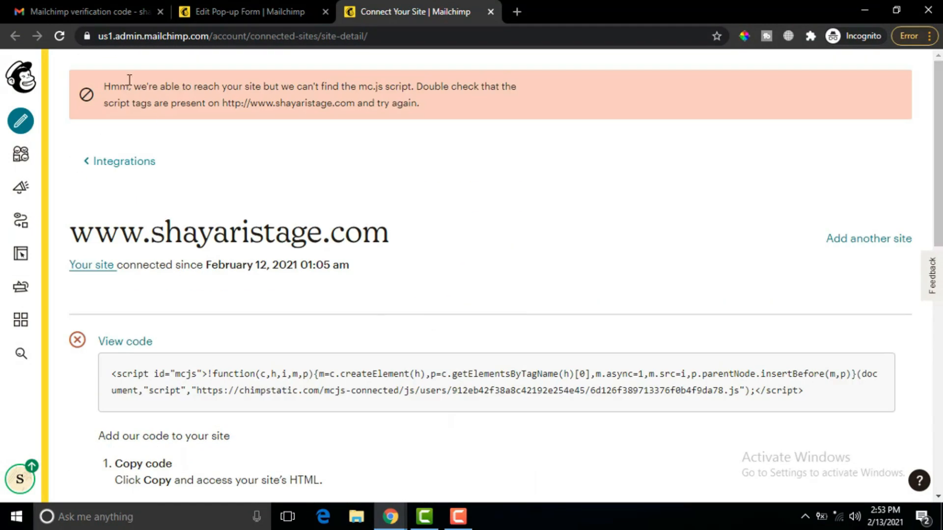
pyautogui.click(58, 36)
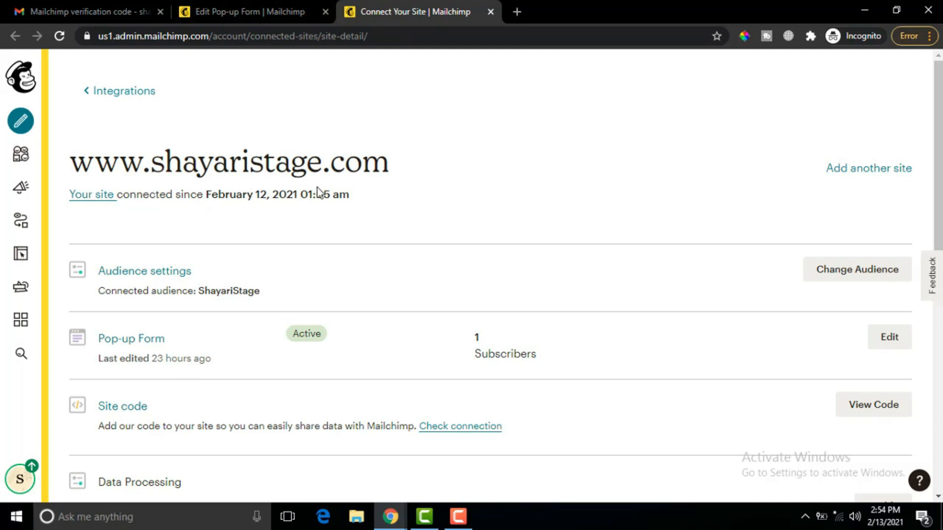
pyautogui.click(223, 9)
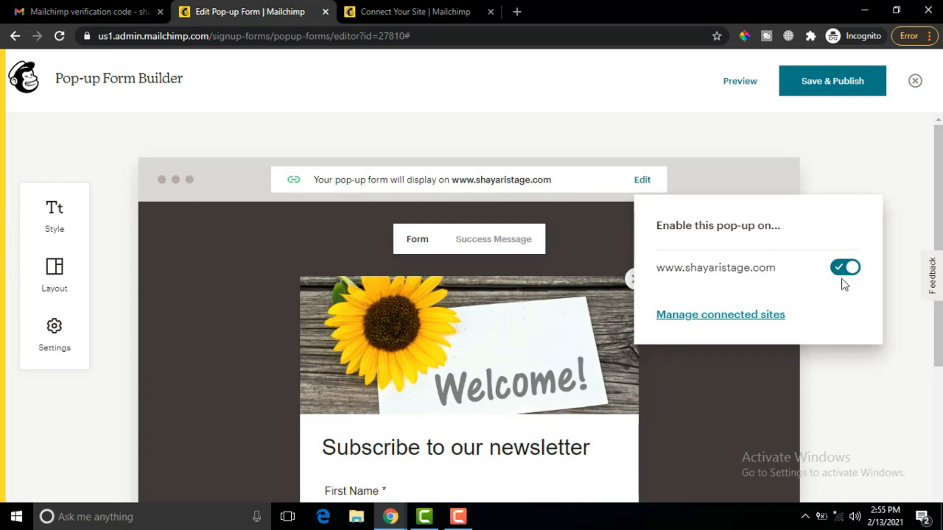
pyautogui.click(922, 311)
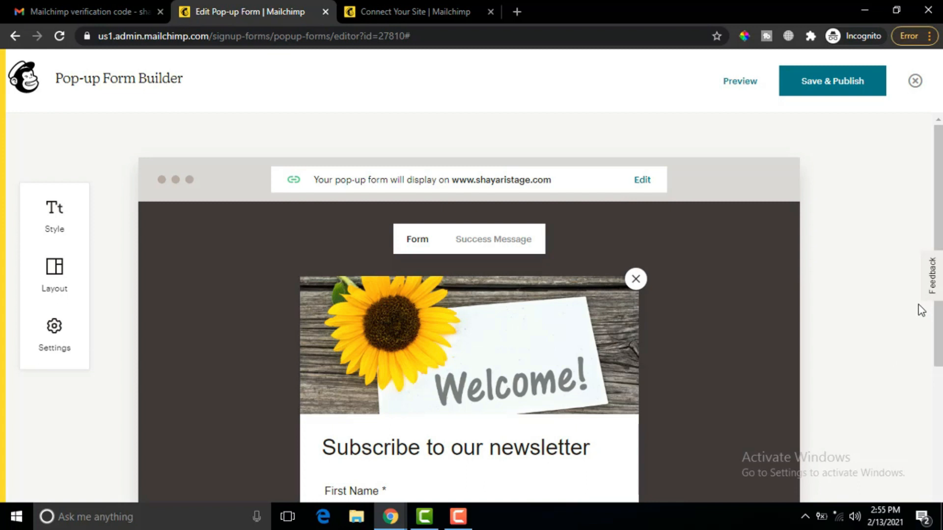
pyautogui.click(823, 90)
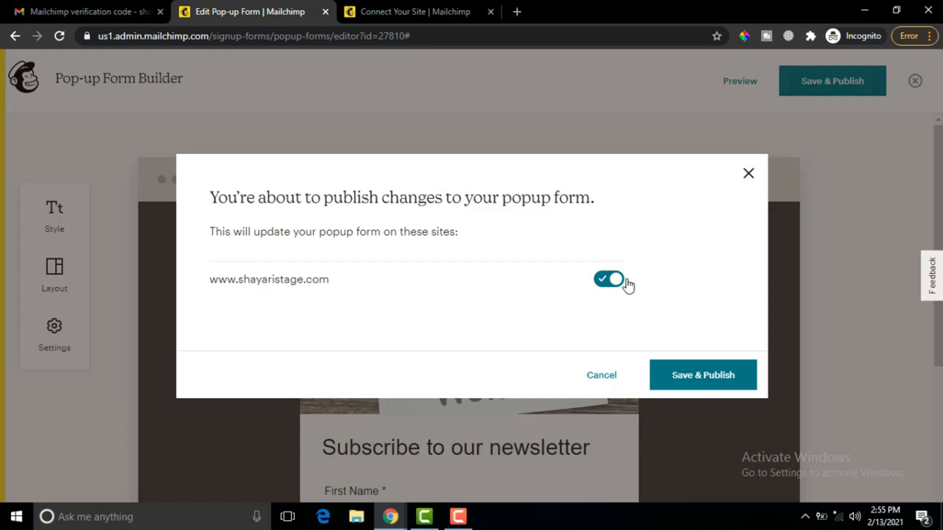
pyautogui.click(693, 388)
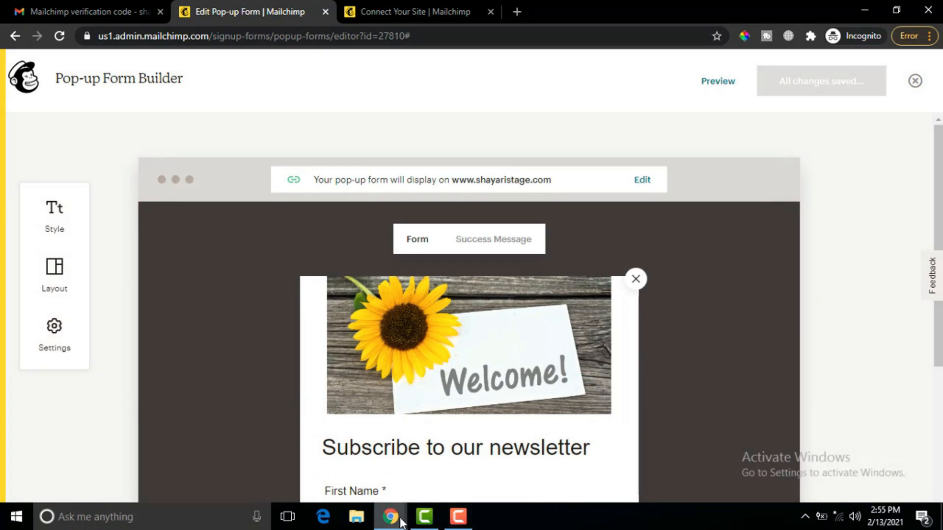
pyautogui.moveTo(390, 517)
pyautogui.click(353, 464)
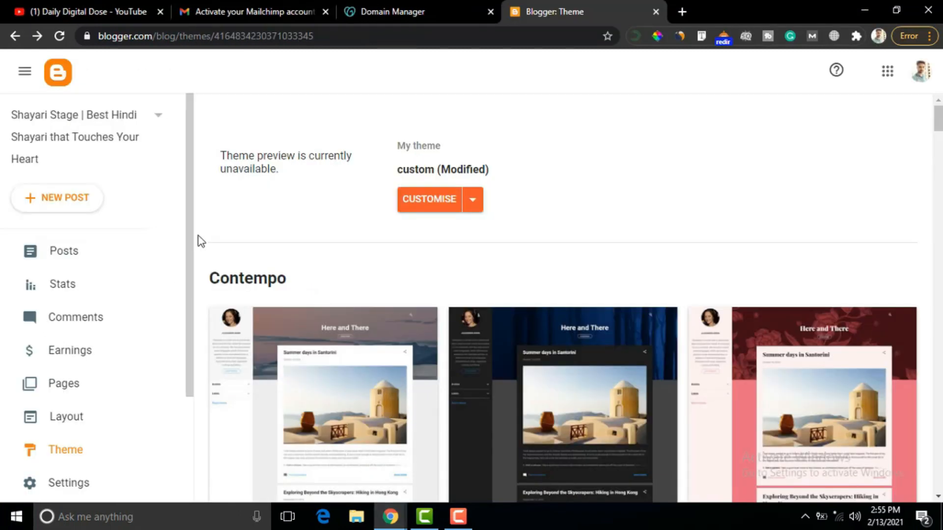
# - Open the live blog in a new tab and wait for the Welcome pop-up to appear
pyautogui.scroll(-3, 190, 275)
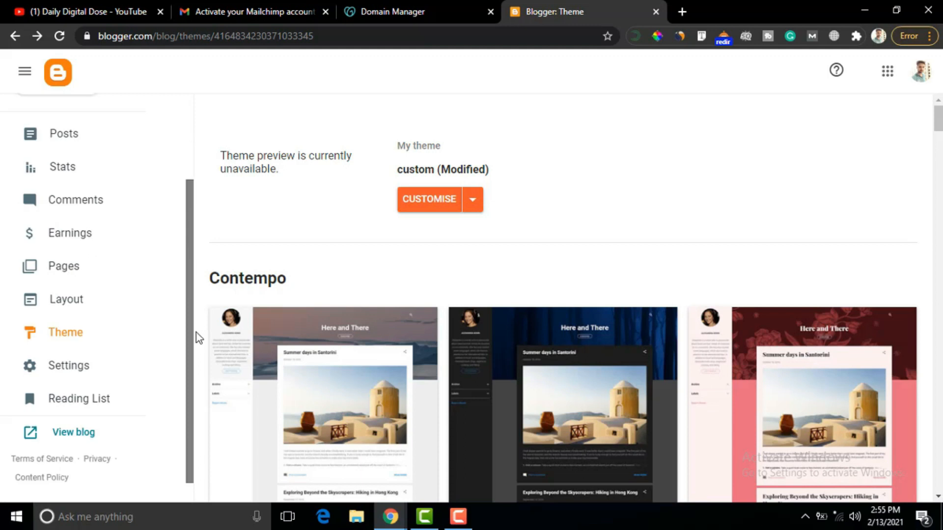
pyautogui.click(83, 412)
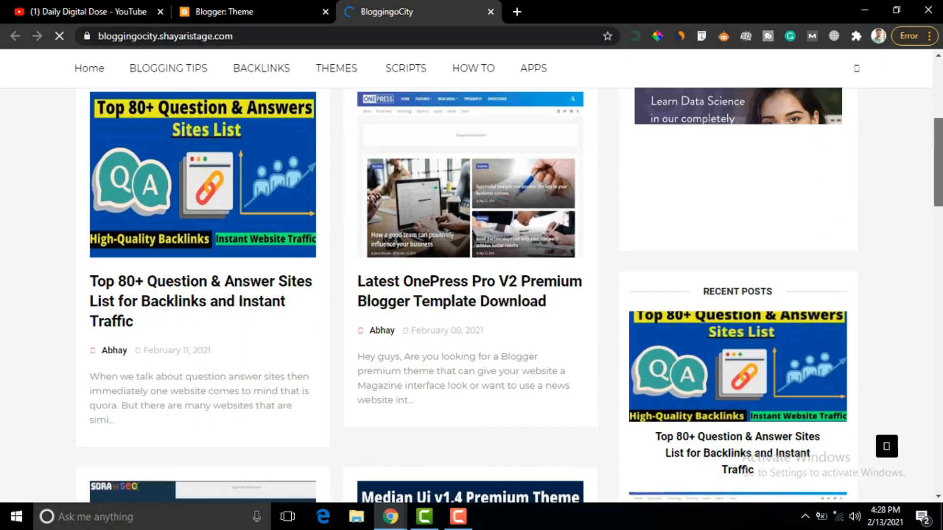
pyautogui.scroll(-10, 471, 295)
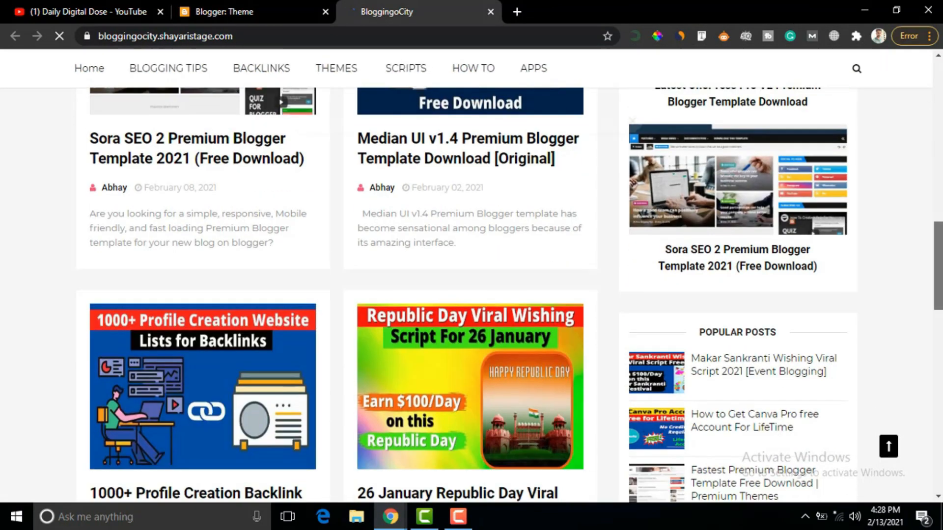
pyautogui.moveTo(942, 240); pyautogui.dragTo(941, 79)
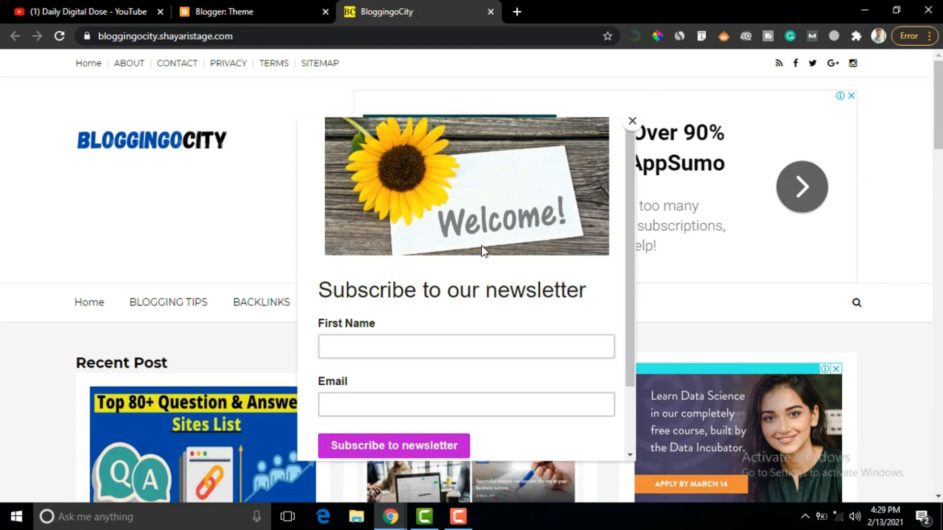
pyautogui.moveTo(632, 308); pyautogui.dragTo(630, 390)
# - Enter a first name and the subscriber's e-mail address, then subscribe to the newsletter
pyautogui.click(368, 265)
pyautogui.write('Abhay')
pyautogui.click(339, 323)
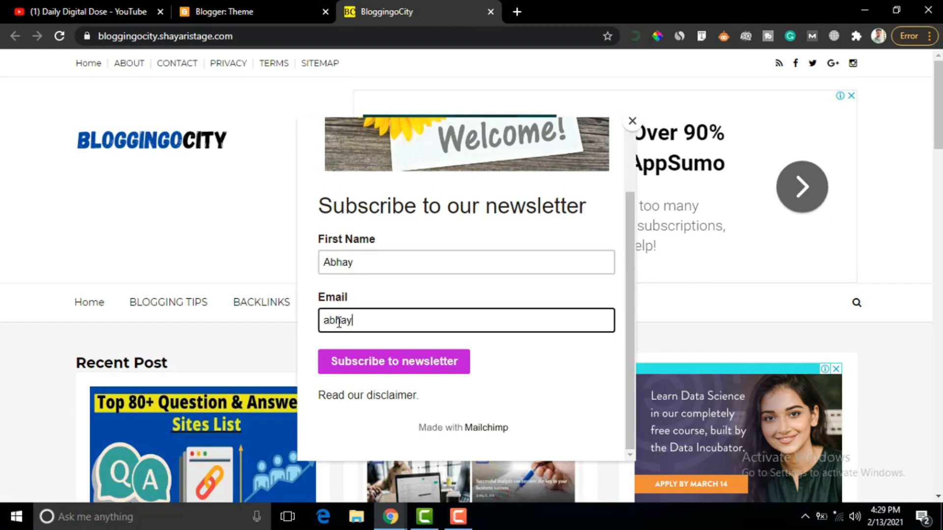
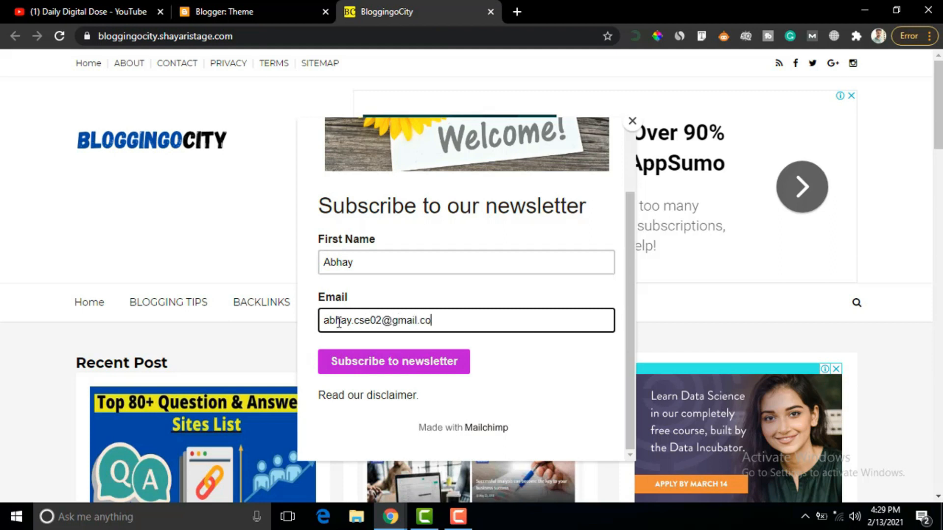
pyautogui.click(398, 371)
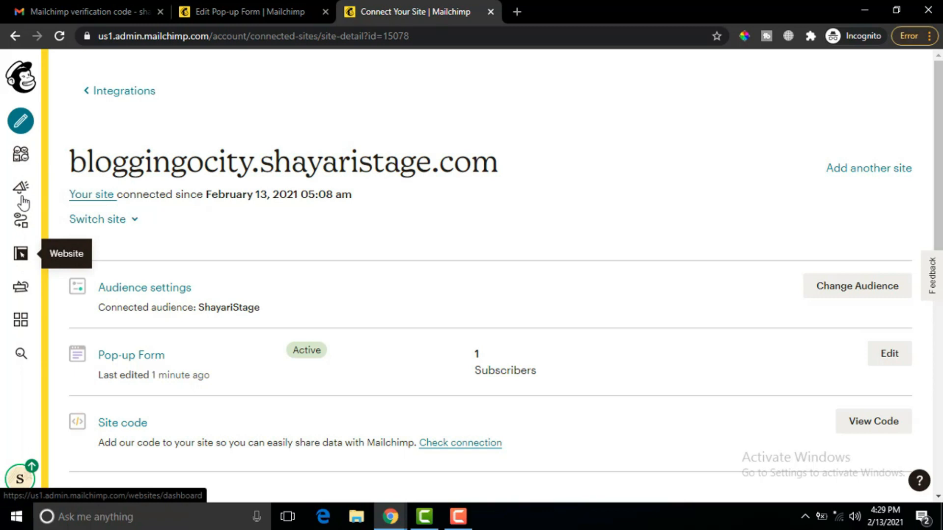
# - Open the ShayariStage audience's All contacts list and review the new subscriber
pyautogui.click(21, 165)
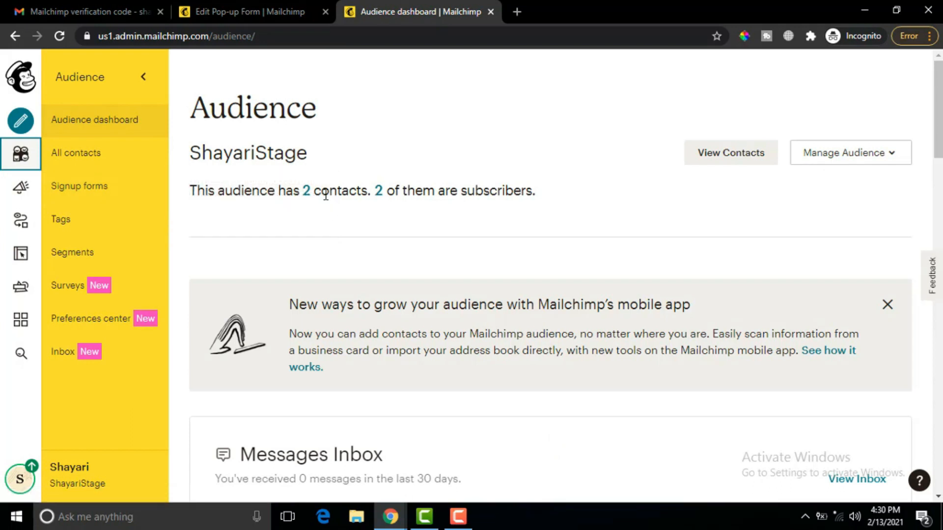
pyautogui.click(95, 157)
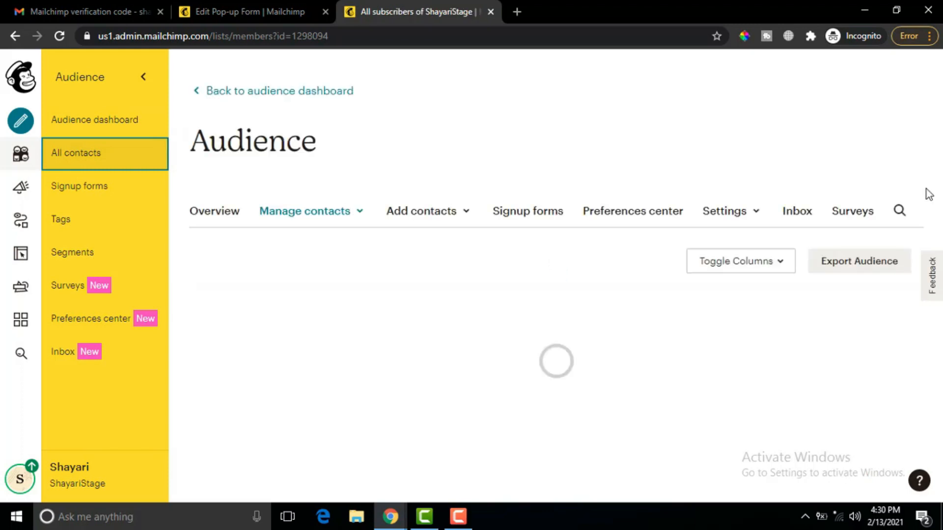
pyautogui.scroll(-3, 939, 168)
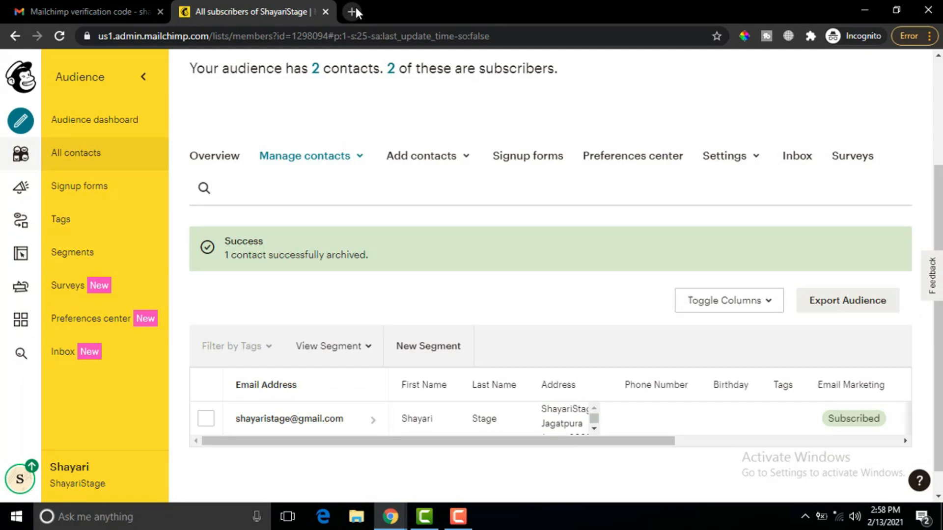
# - Open the Subscriber pop-up form from the audience's Signup forms
pyautogui.click(93, 195)
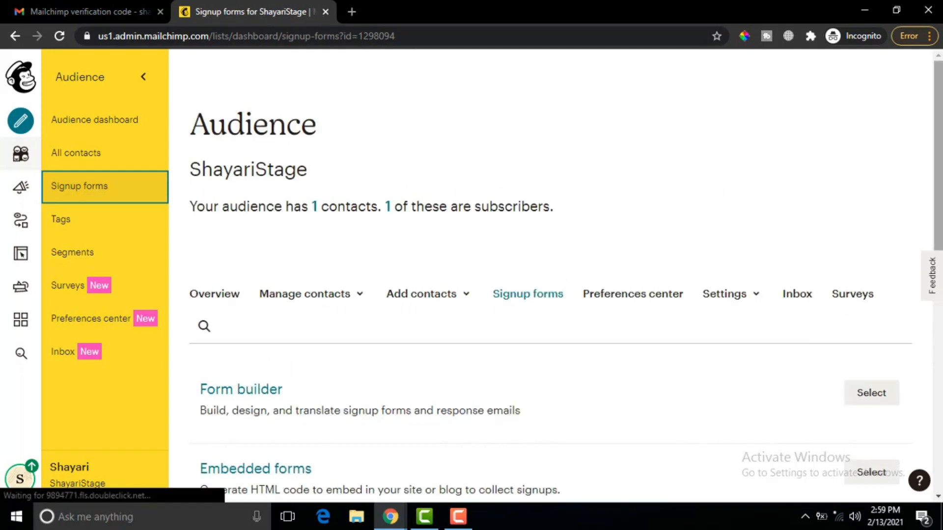
pyautogui.scroll(-4, 701, 293)
pyautogui.click(257, 362)
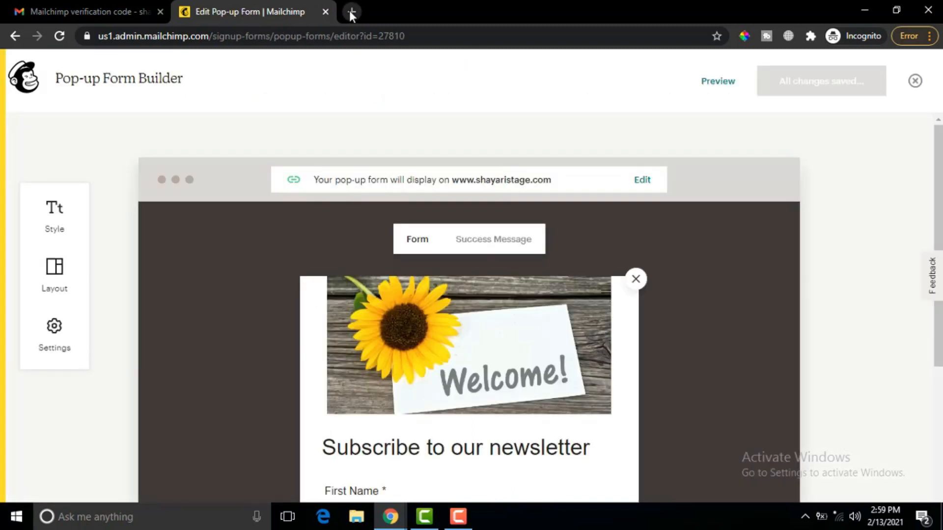
# - Load shayaristage.com in a new browser tab
pyautogui.doubleClick(351, 11)
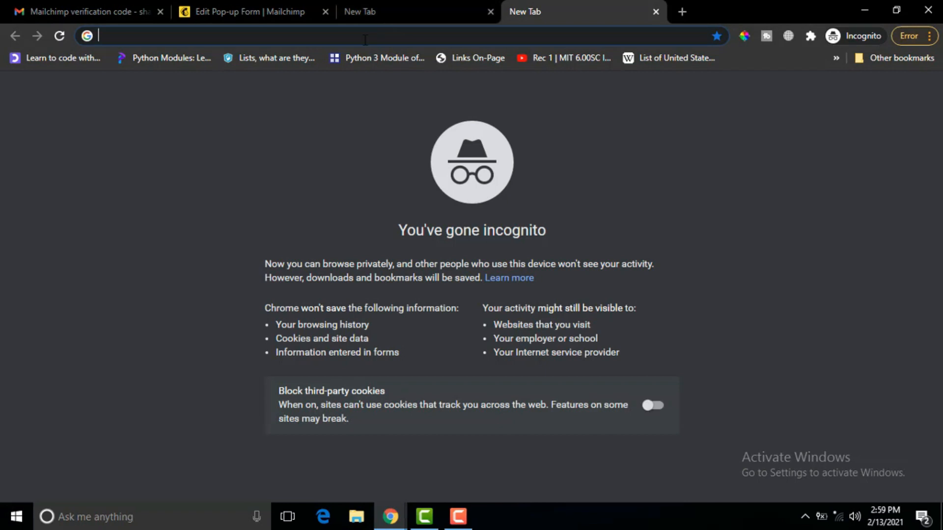
pyautogui.write('shayaristage.com')
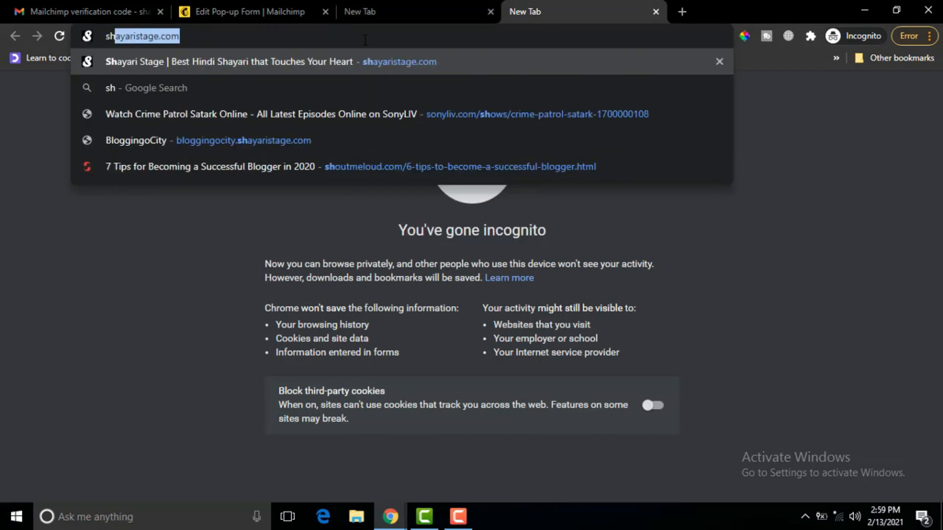
pyautogui.press('Return')
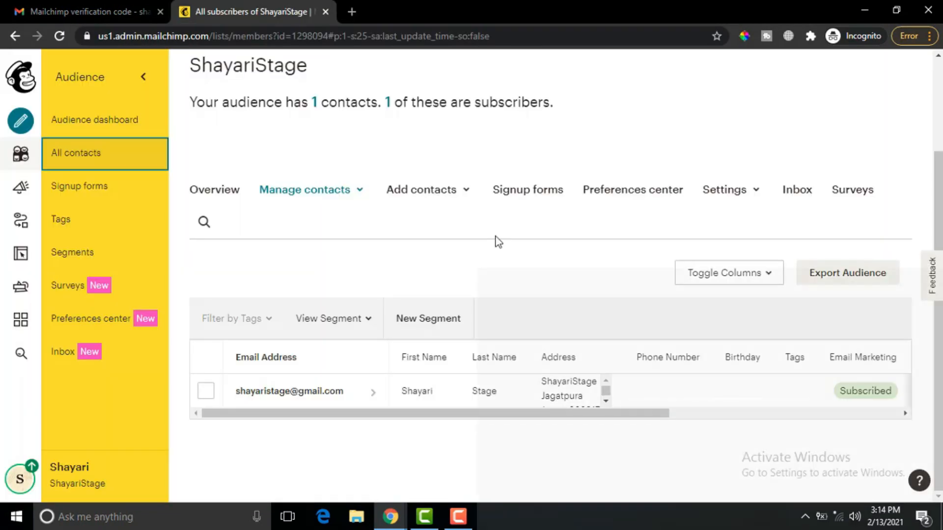